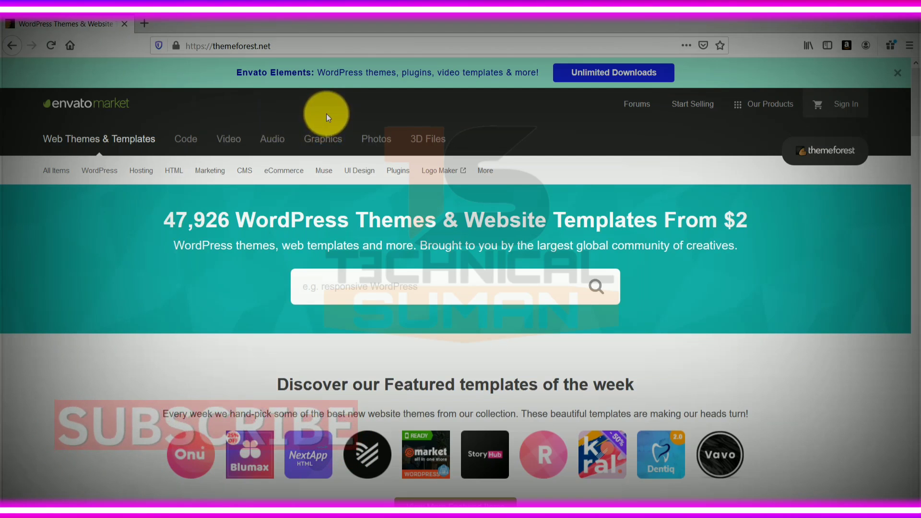
# Step: Bring up the Envato sign-in form and switch to creating a new account
pyautogui.click(845, 106)
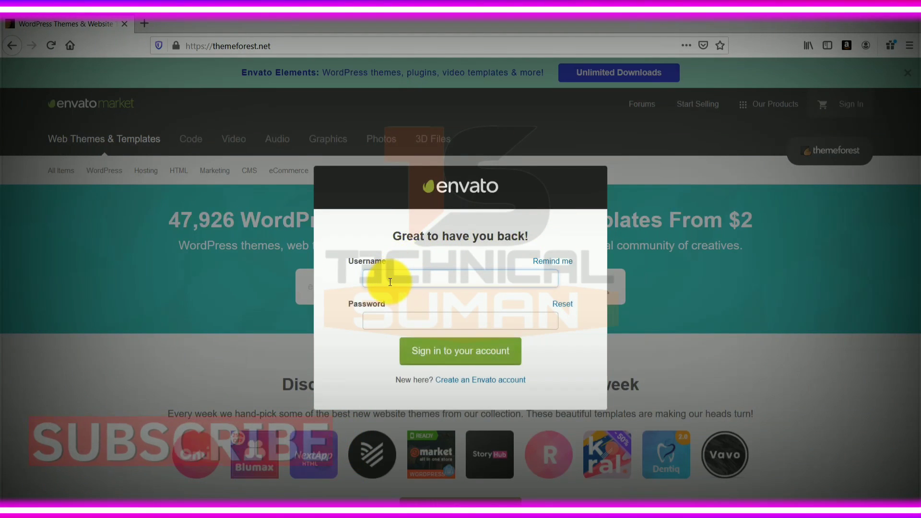
pyautogui.click(464, 383)
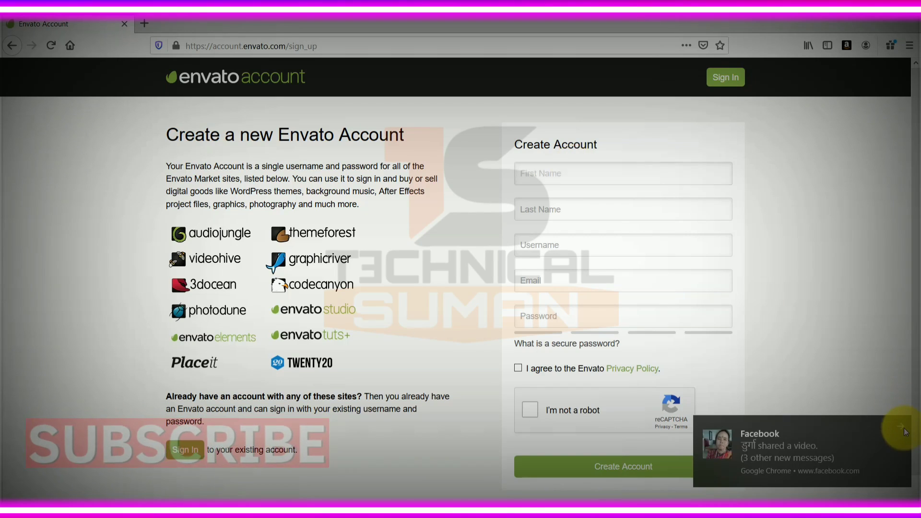
pyautogui.click(904, 429)
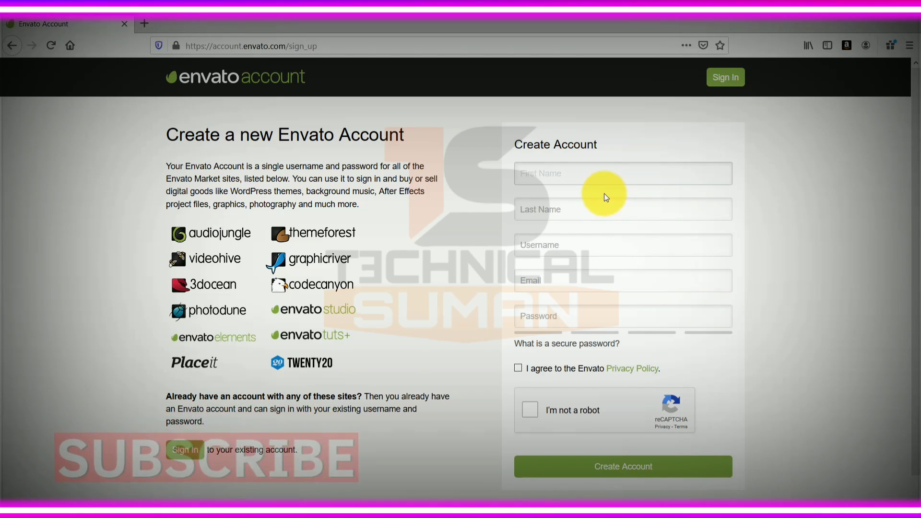
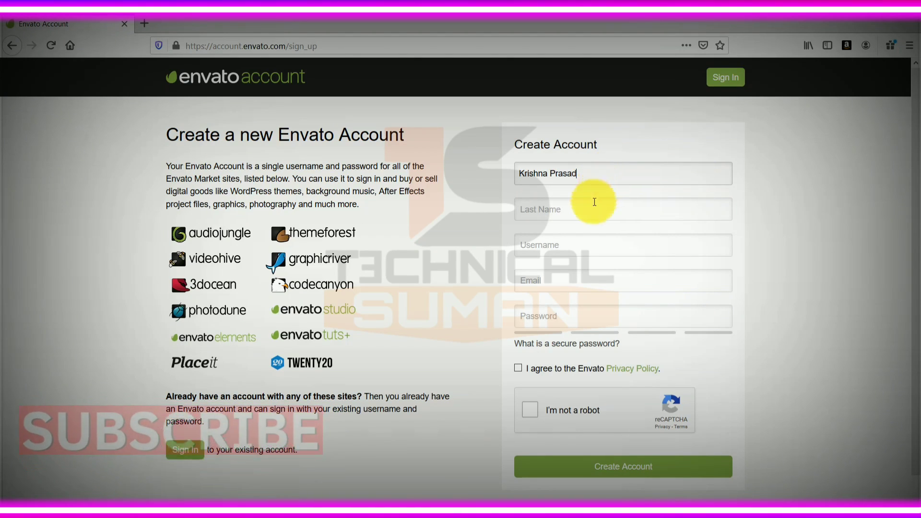
# Step: Fill in first name, last name, a space-free username, the e-mail address and a password
pyautogui.click(586, 216)
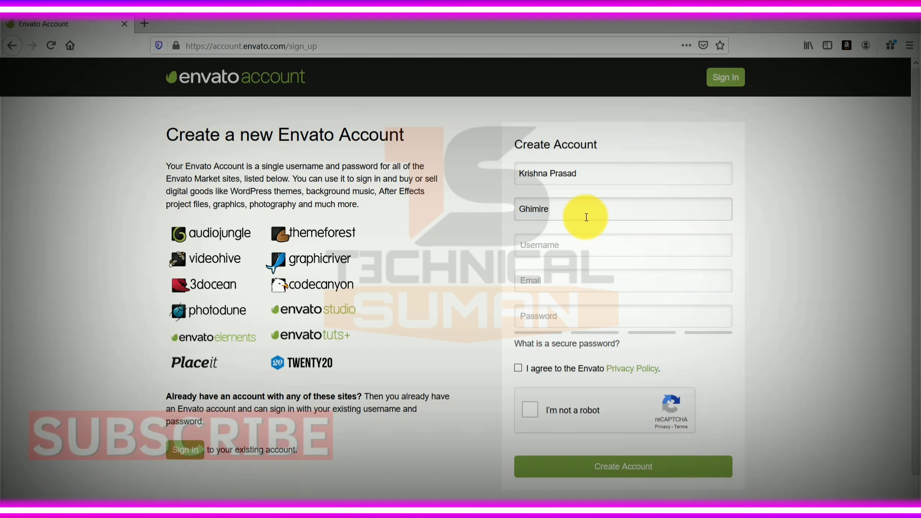
pyautogui.press('Tab')
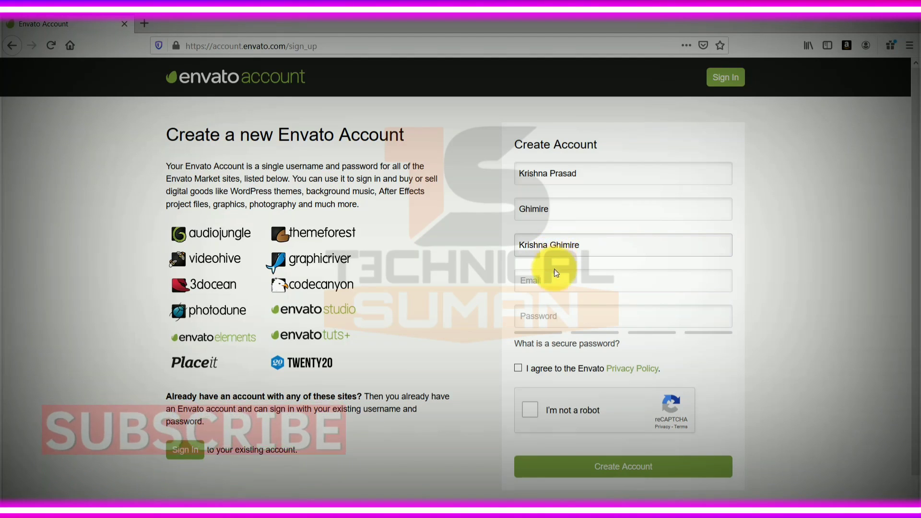
pyautogui.click(548, 246)
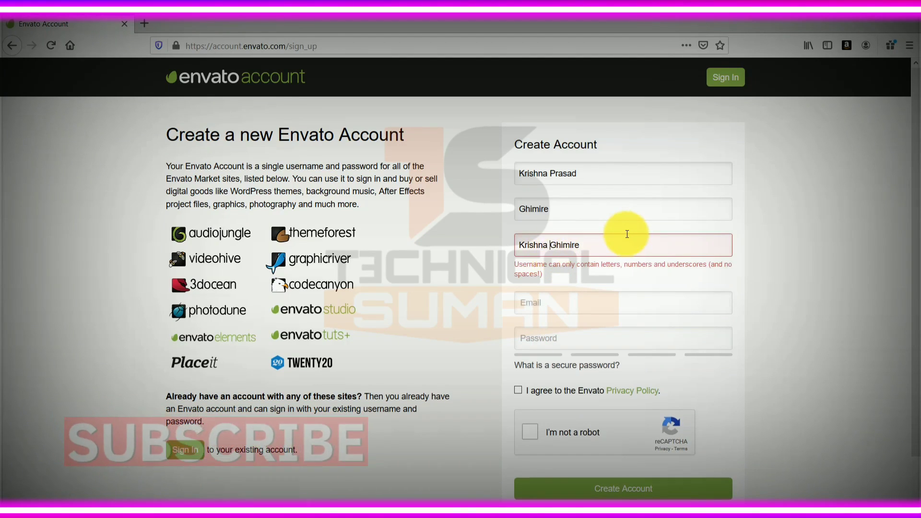
pyautogui.press('BackSpace')
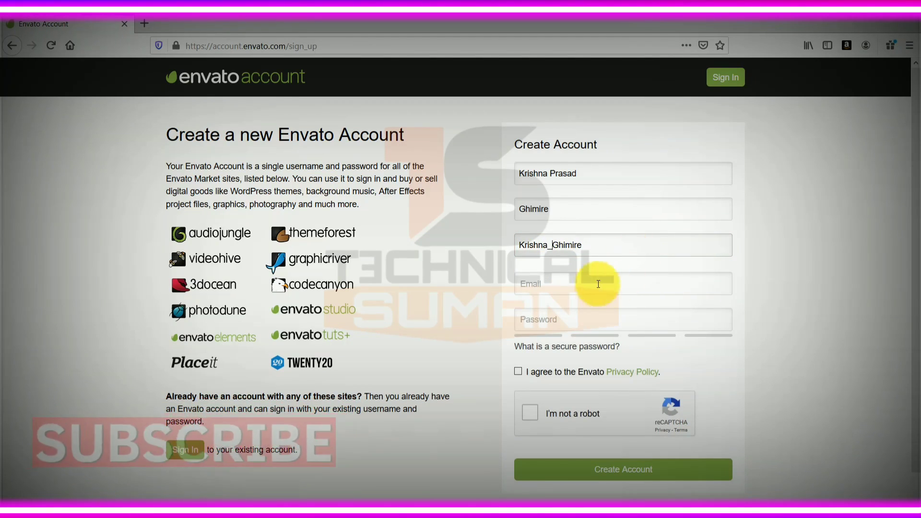
pyautogui.click(570, 284)
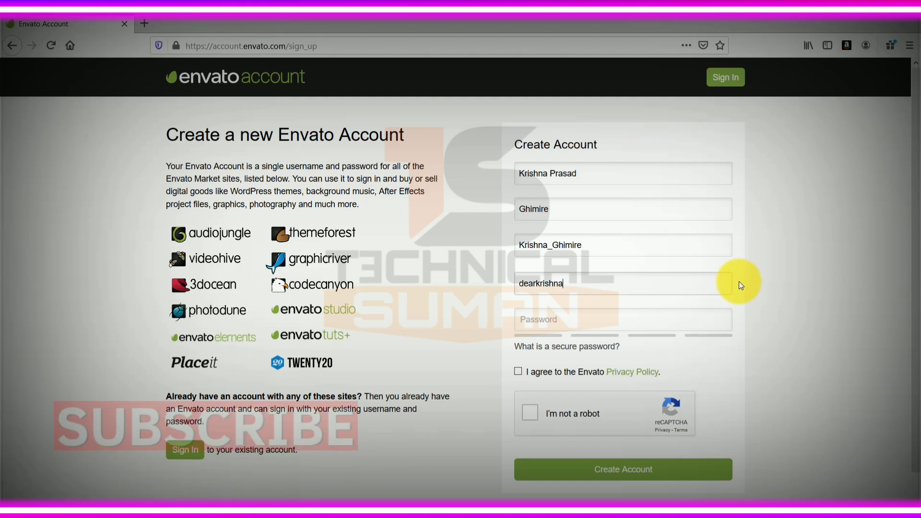
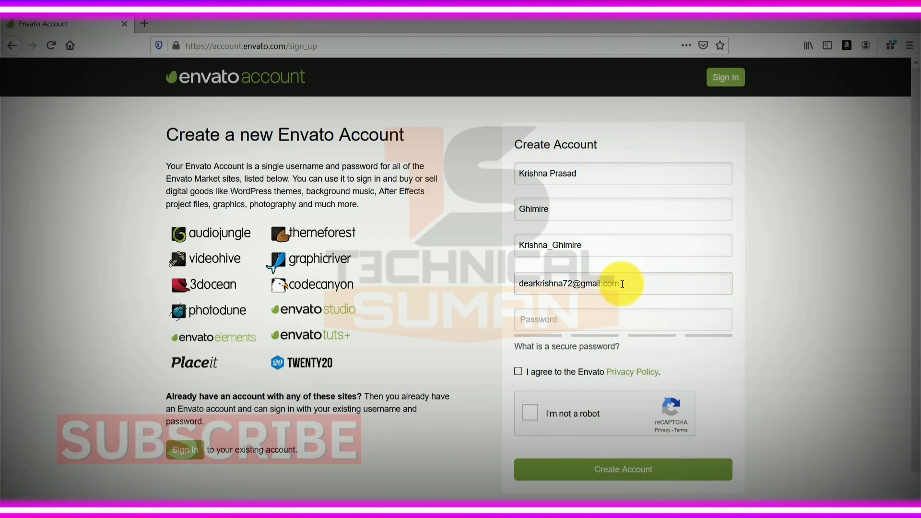
pyautogui.moveTo(622, 283); pyautogui.dragTo(508, 283)
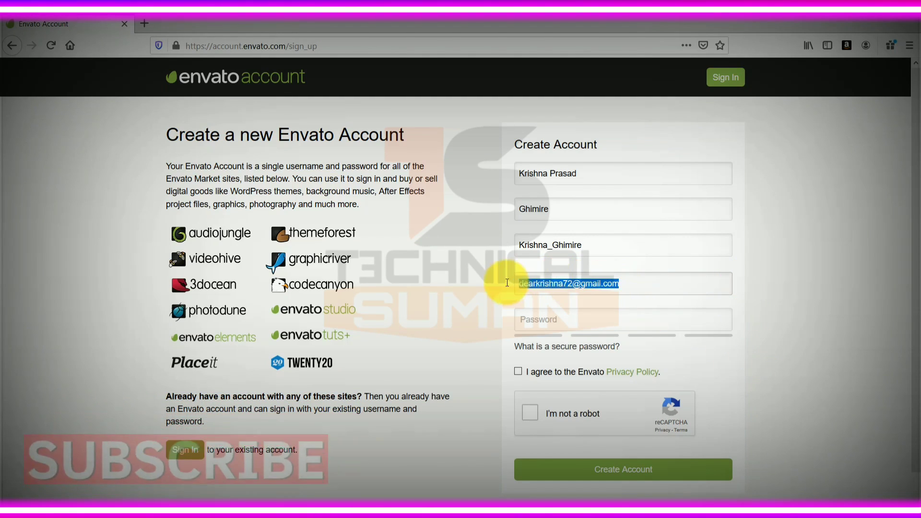
pyautogui.click(547, 318)
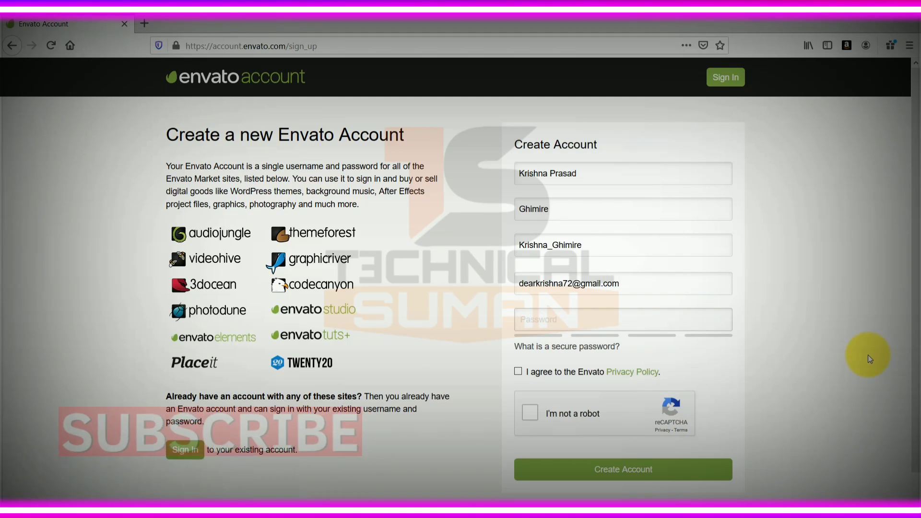
pyautogui.write('••')
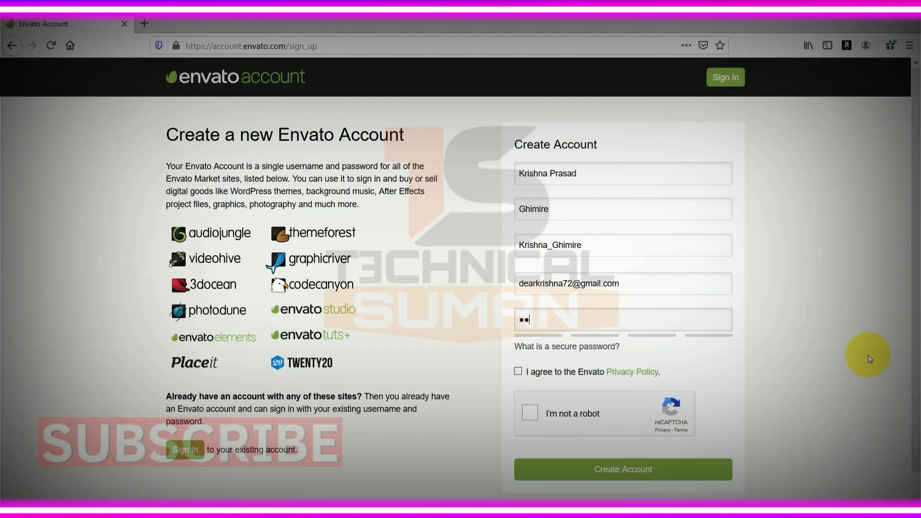
pyautogui.write('••')
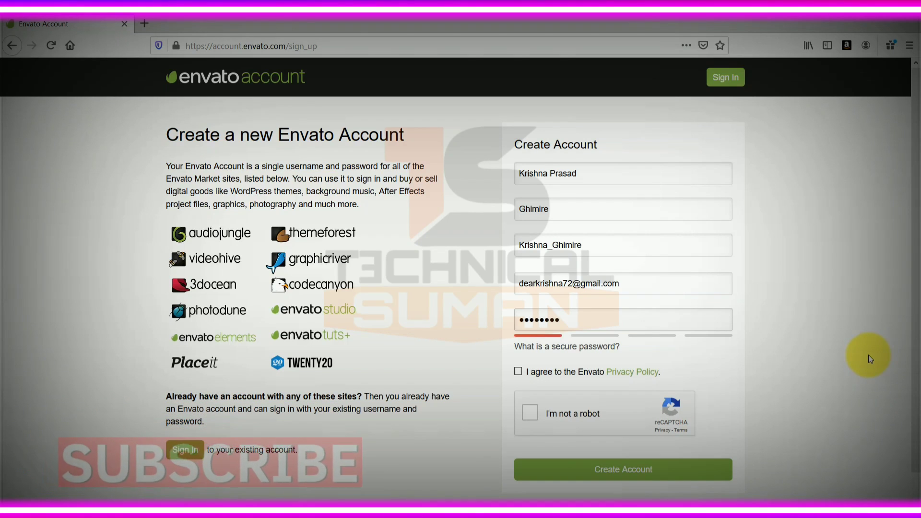
pyautogui.write('••••••••')
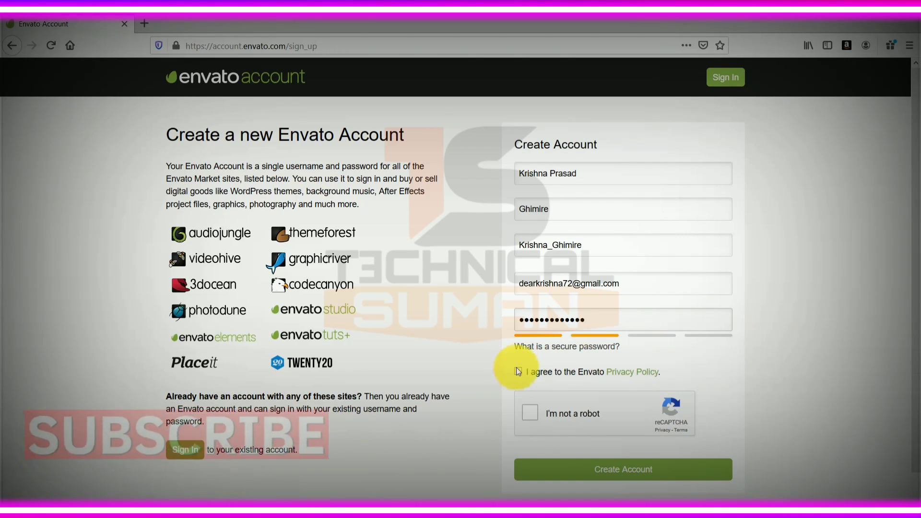
# Step: Accept the Privacy Policy, pass reCAPTCHA, and submit the sign-up without saving the login
pyautogui.click(518, 372)
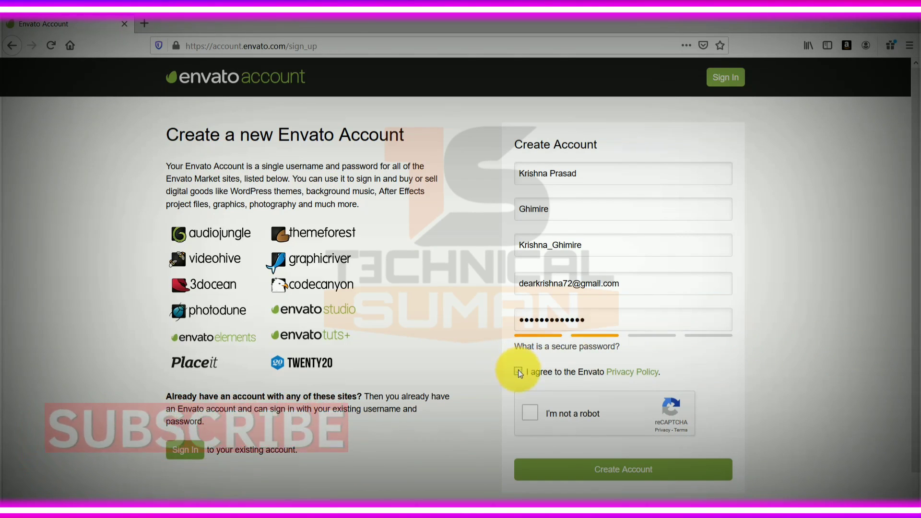
pyautogui.click(530, 413)
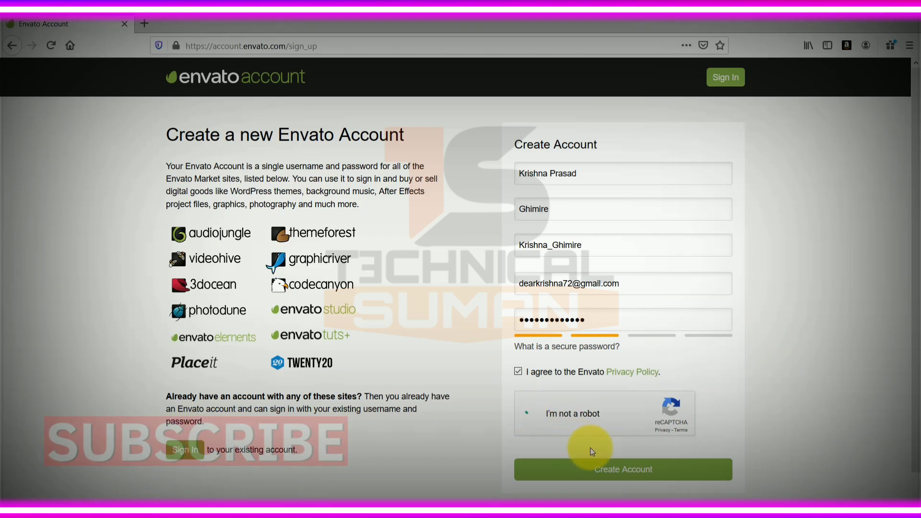
pyautogui.click(599, 475)
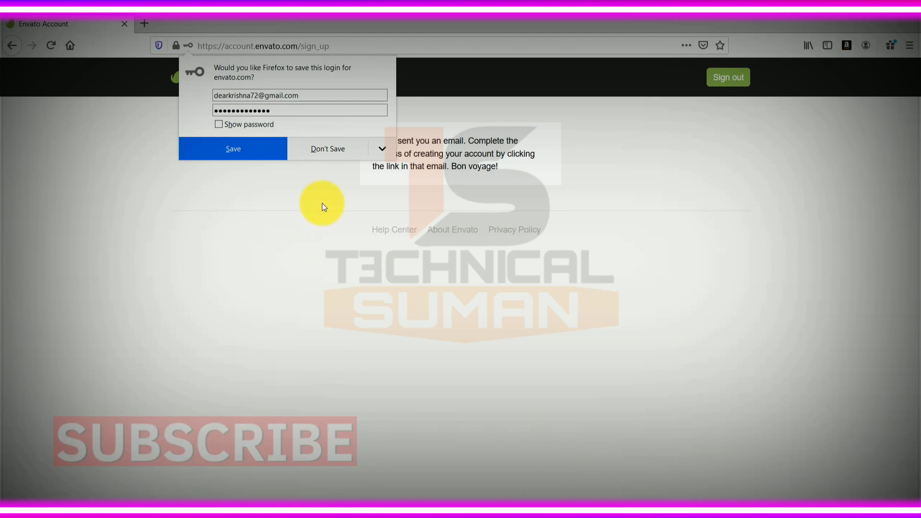
pyautogui.click(334, 156)
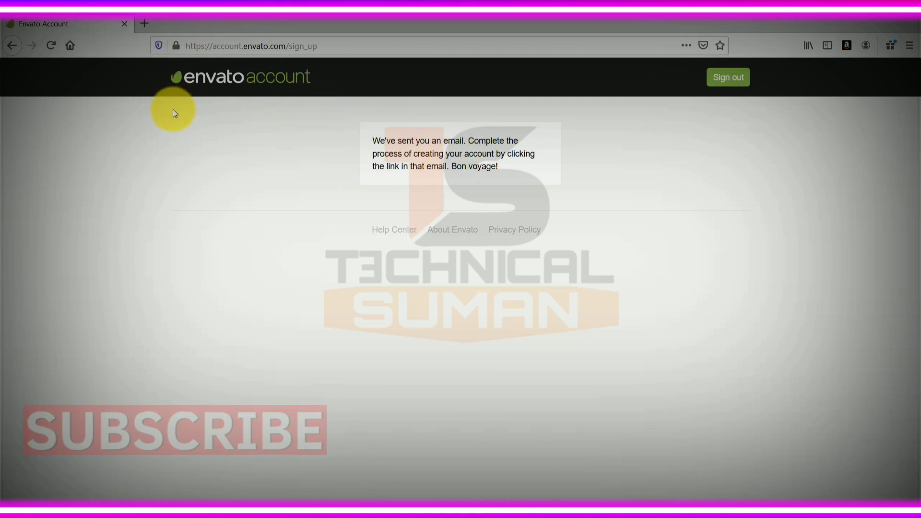
# Step: Confirm the account via the Envato email in Gmail, then close the old sign-up tab
pyautogui.click(144, 24)
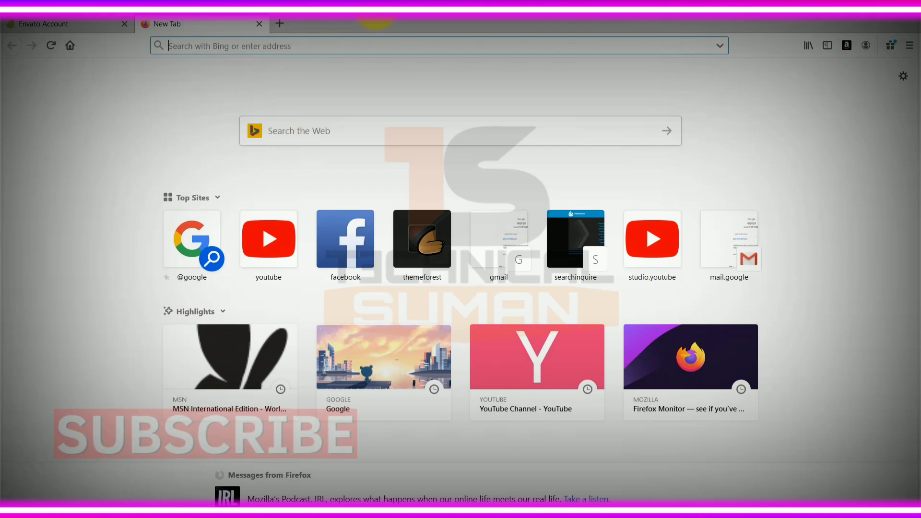
pyautogui.write('gmail.com')
pyautogui.press('Return')
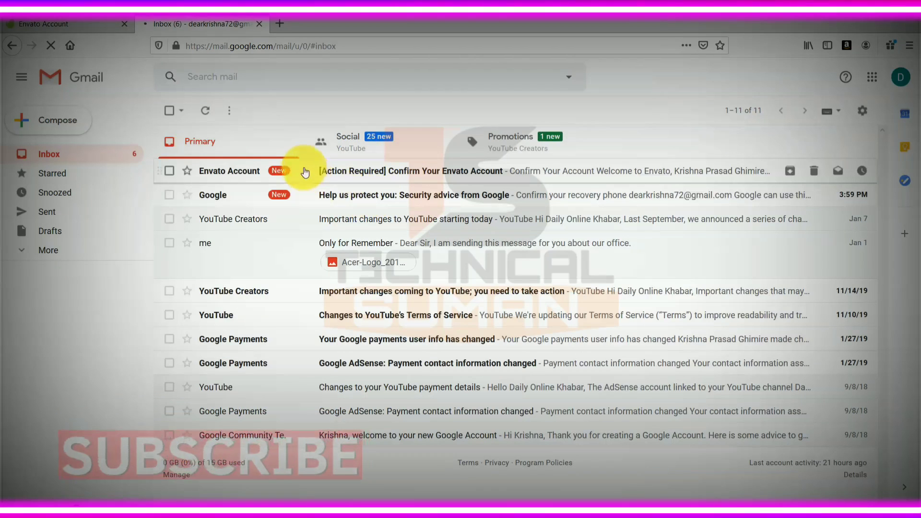
pyautogui.click(391, 175)
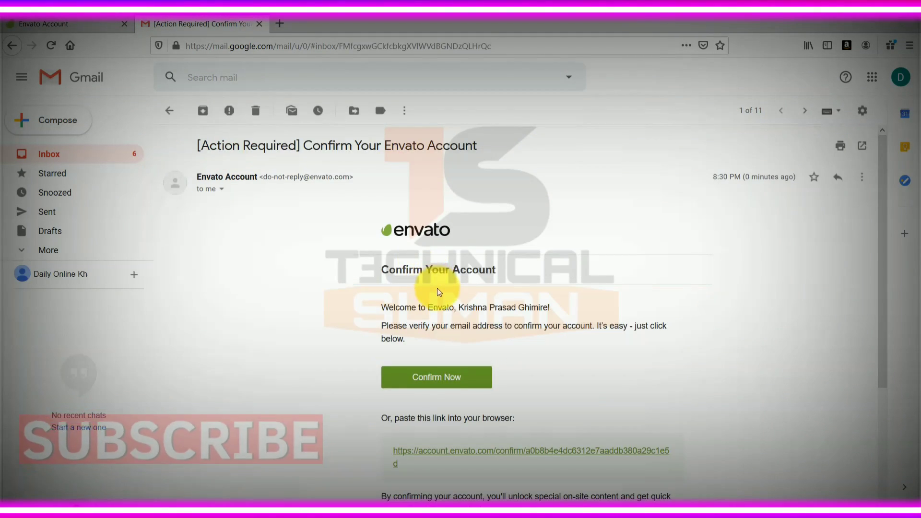
pyautogui.scroll(-3, 436, 291)
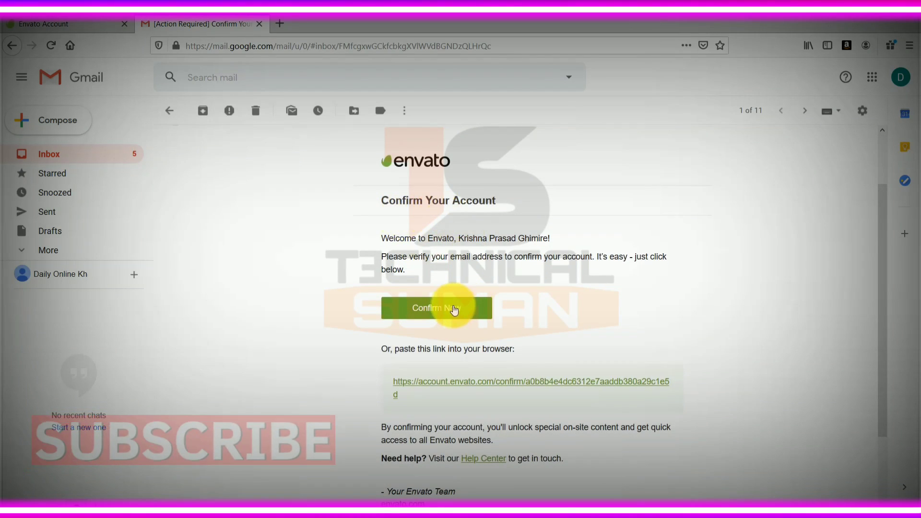
pyautogui.click(462, 310)
pyautogui.click(124, 24)
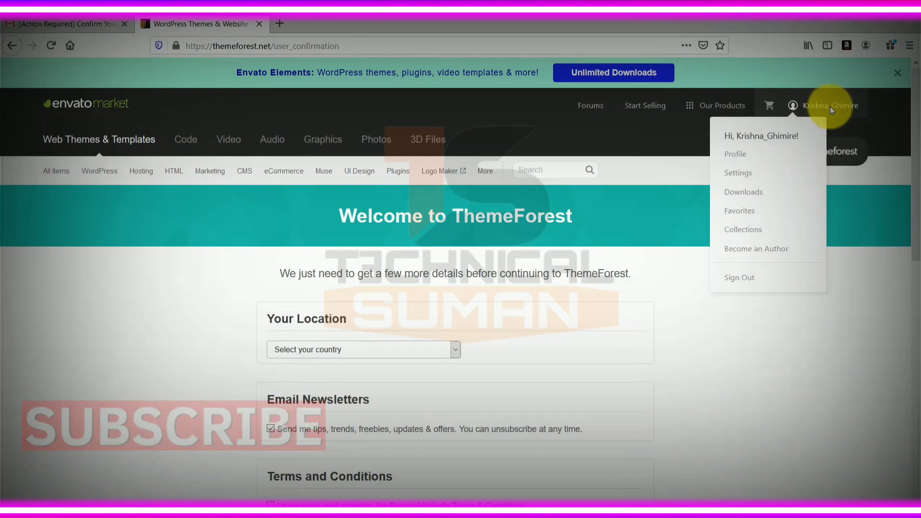
# Step: Set the location to Nepal, accept the Envato Market Terms & Conditions, and continue
pyautogui.click(737, 156)
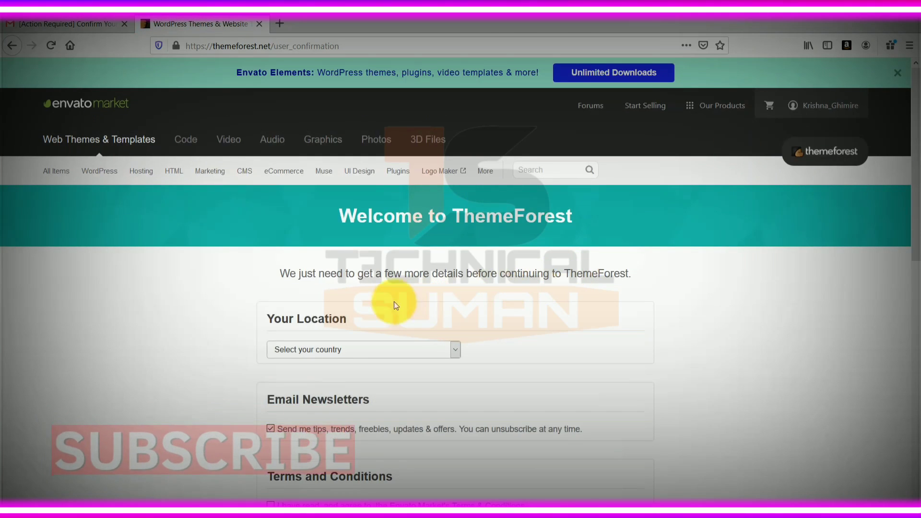
pyautogui.scroll(-3, 373, 295)
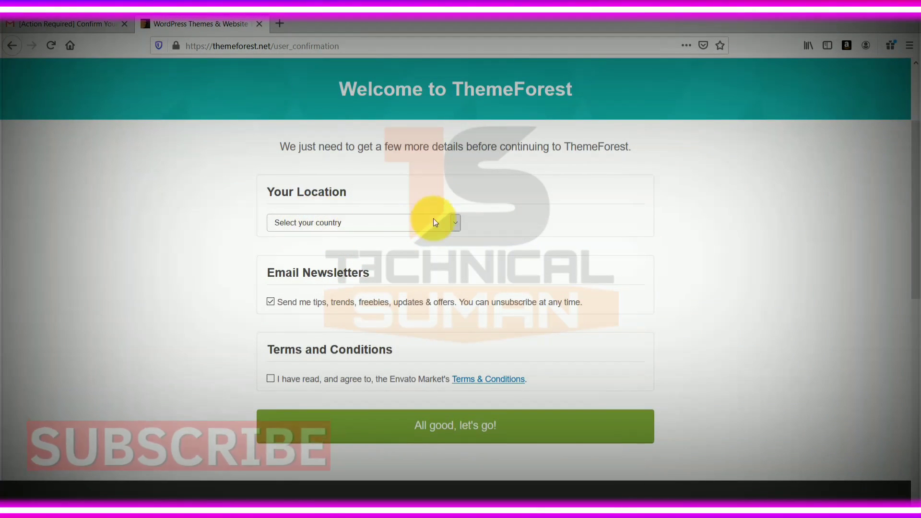
pyautogui.click(454, 223)
pyautogui.scroll(-20, 370, 307)
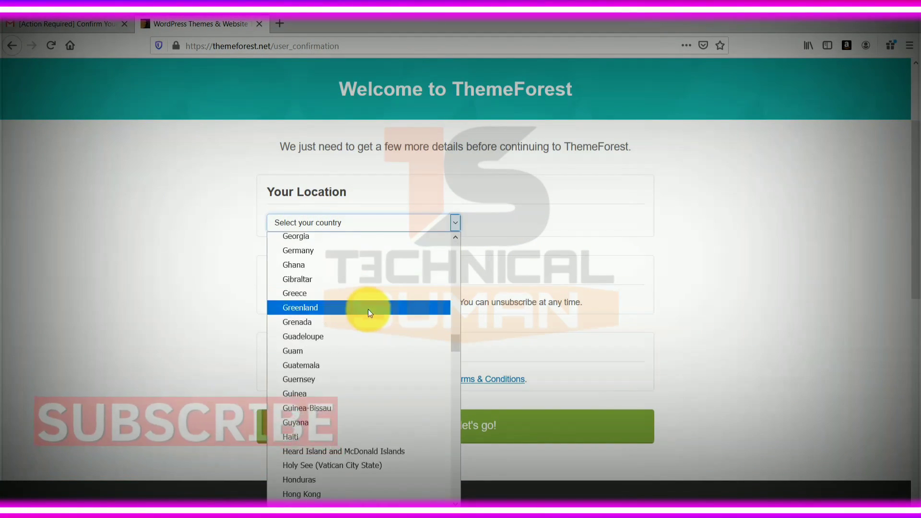
pyautogui.scroll(-1, 370, 304)
pyautogui.scroll(2, 371, 303)
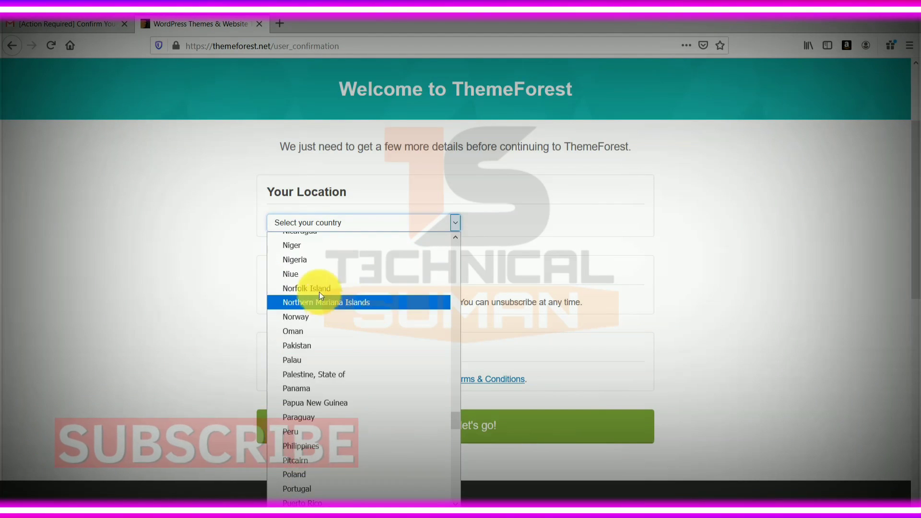
pyautogui.scroll(1, 318, 311)
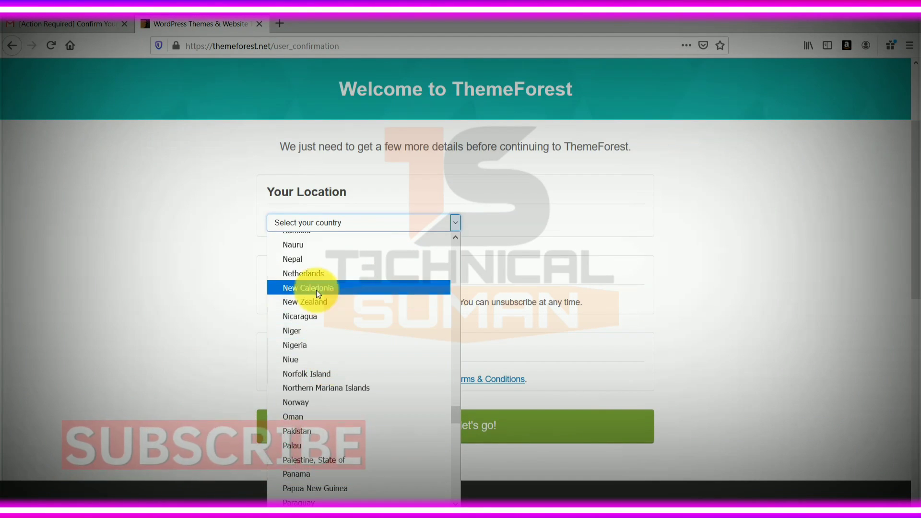
pyautogui.click(311, 259)
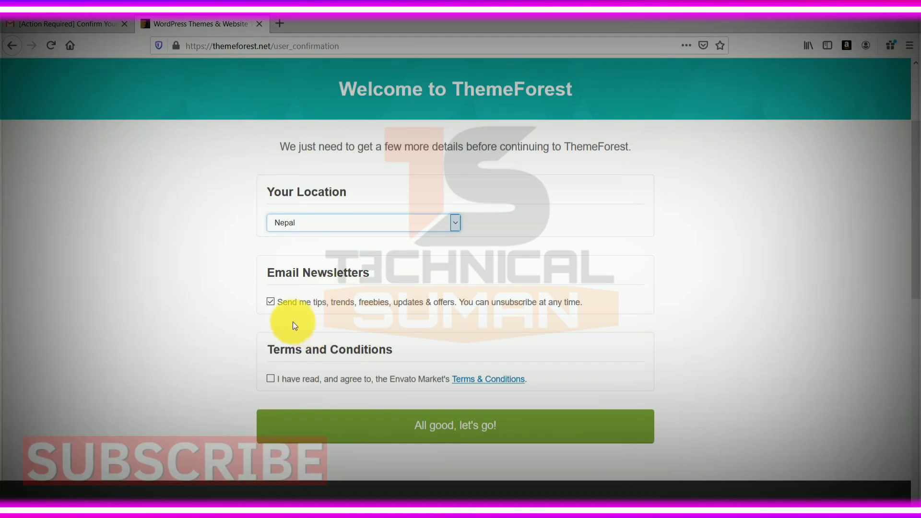
pyautogui.click(270, 379)
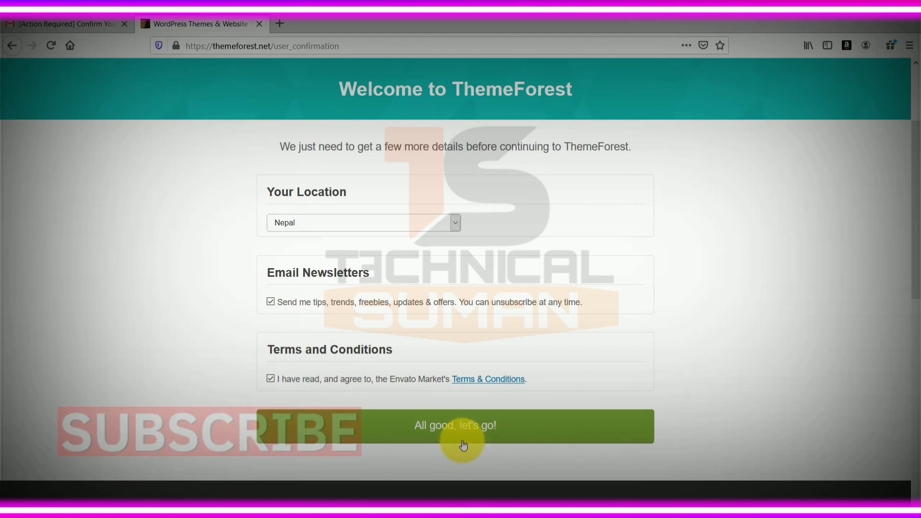
pyautogui.click(427, 427)
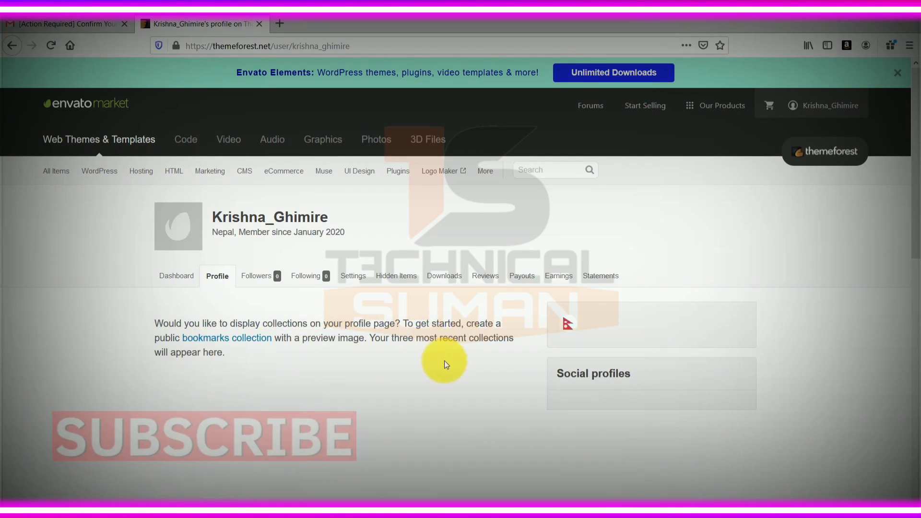
# Step: From account Settings > Payouts, set up a payout account choosing Payoneer as the method
pyautogui.scroll(-5, 387, 375)
pyautogui.scroll(5, 387, 375)
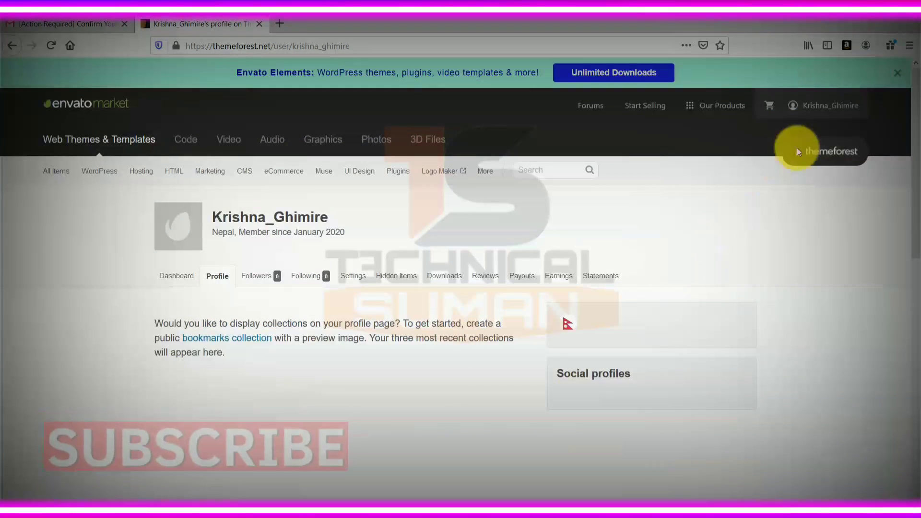
pyautogui.moveTo(836, 112)
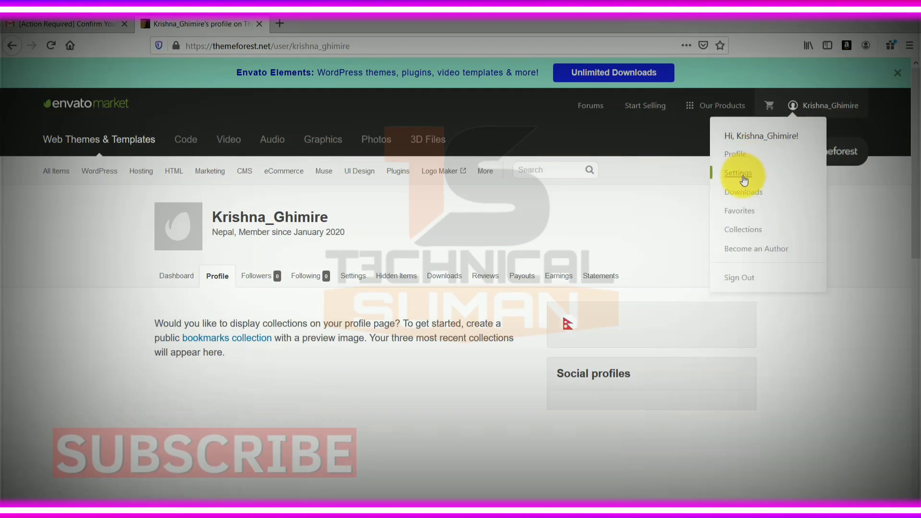
pyautogui.click(744, 178)
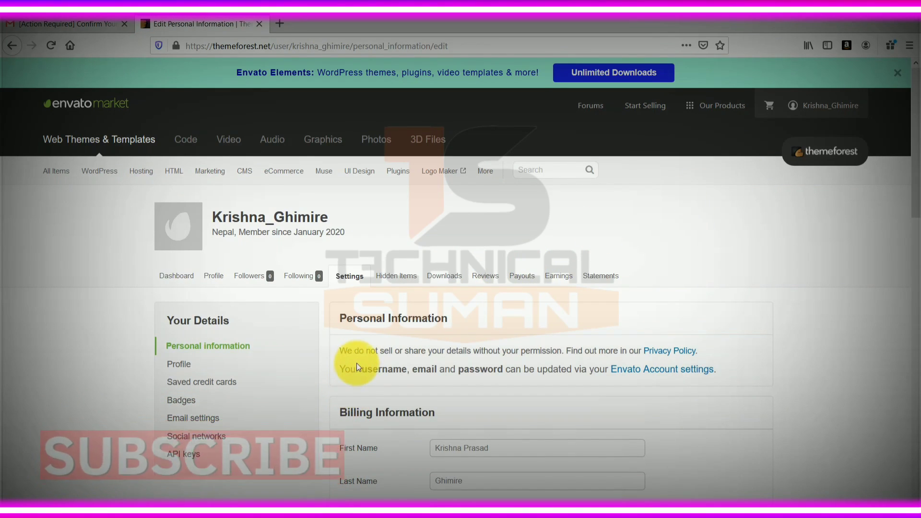
pyautogui.click(520, 285)
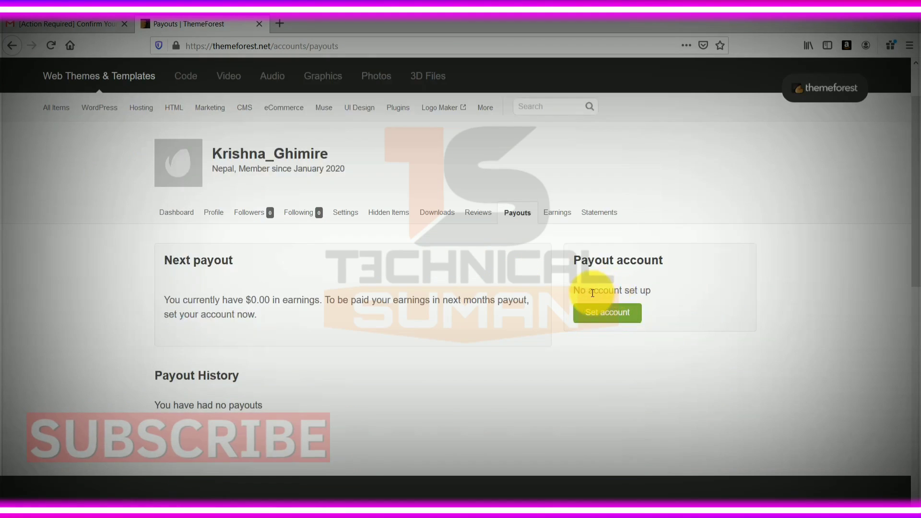
pyautogui.click(608, 313)
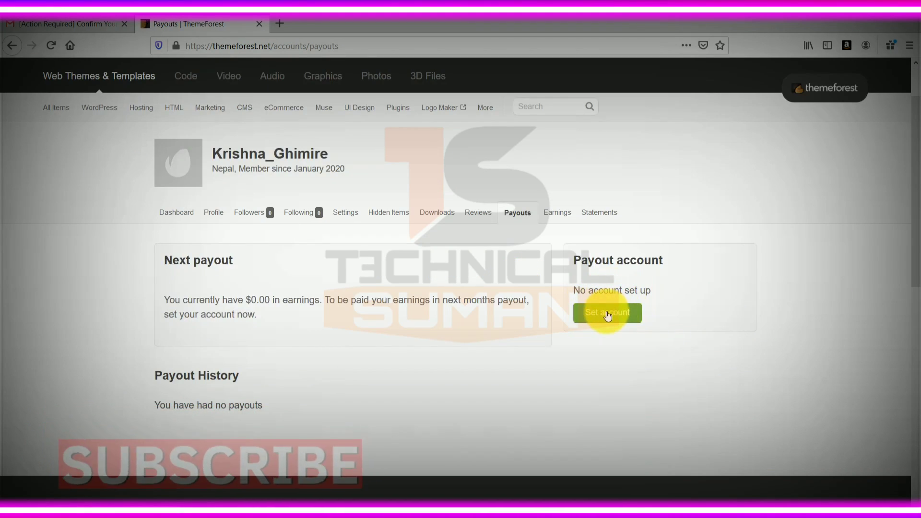
pyautogui.scroll(-3, 411, 354)
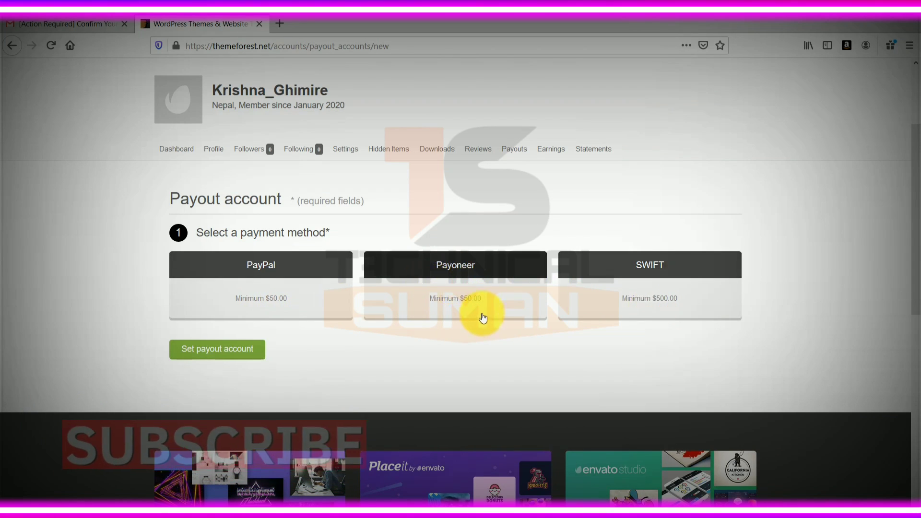
pyautogui.click(446, 278)
pyautogui.scroll(-4, 336, 269)
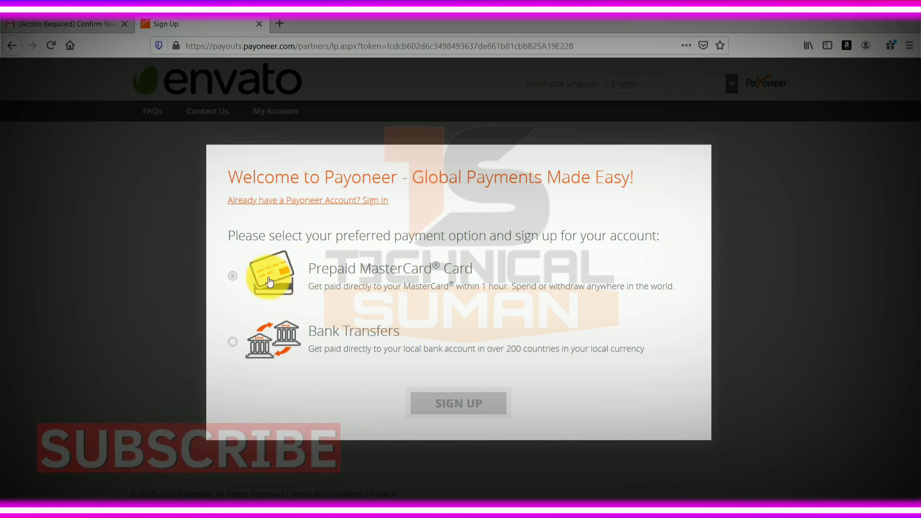
# Step: Start the Prepaid MasterCard sign-up and enter first name, last name and the e-mail twice
pyautogui.click(235, 282)
pyautogui.click(435, 406)
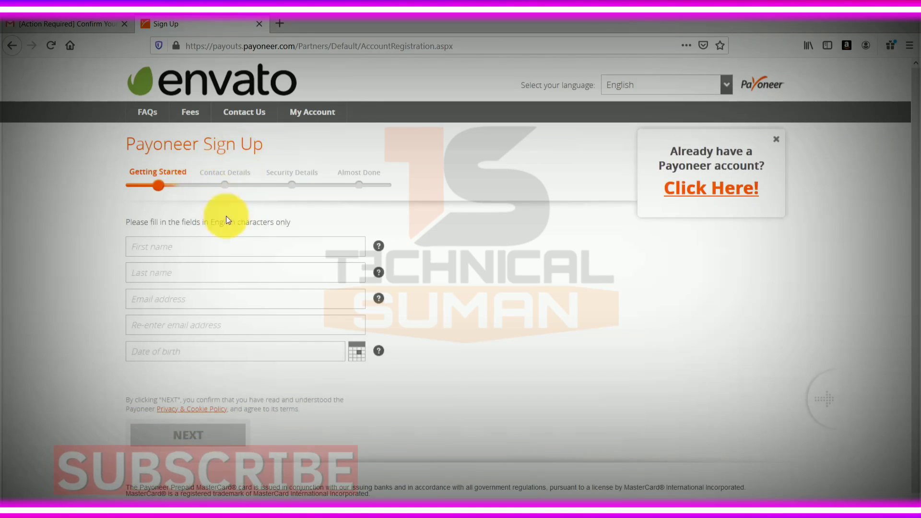
pyautogui.click(177, 242)
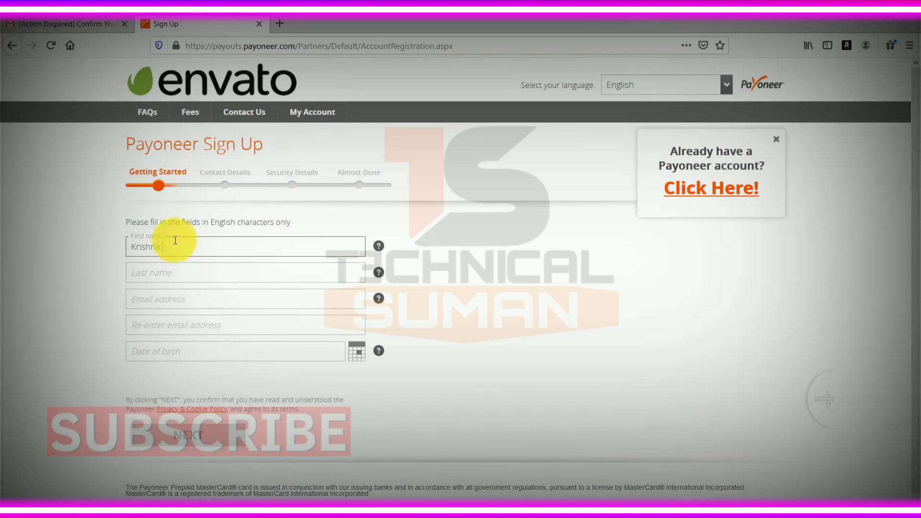
pyautogui.click(179, 266)
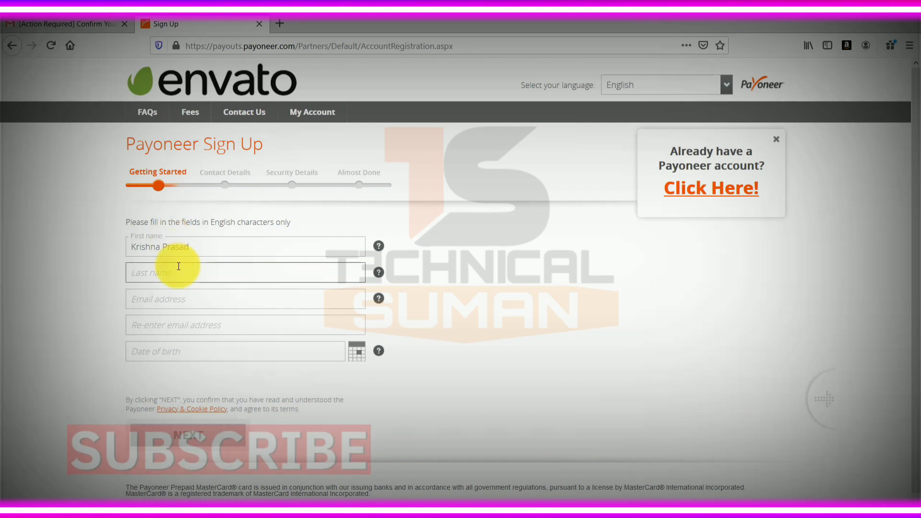
pyautogui.click(180, 297)
pyautogui.write('d')
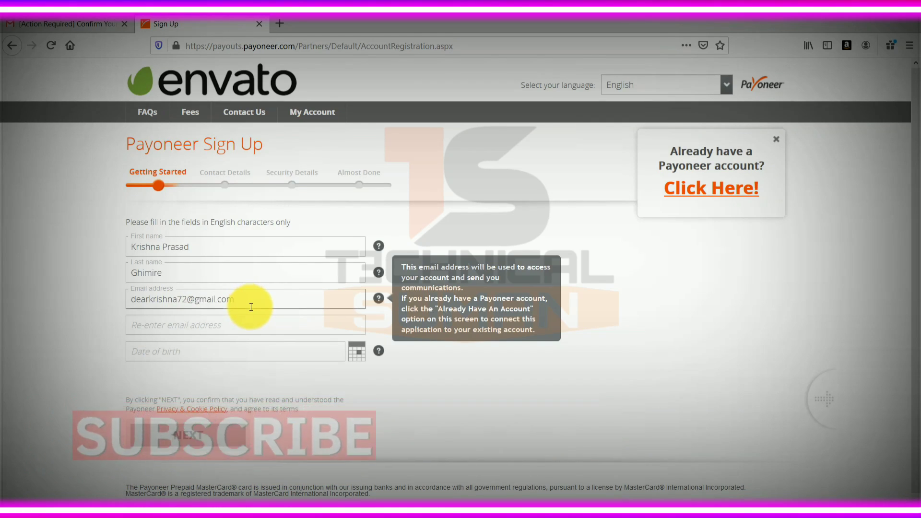
pyautogui.click(231, 321)
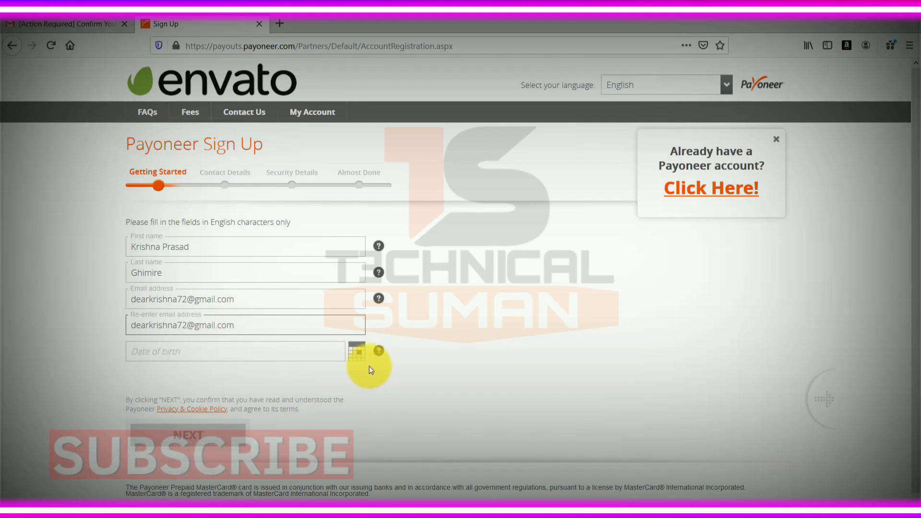
# Step: Set the date of birth to a day in March 1980 and continue to Contact Details
pyautogui.click(359, 357)
pyautogui.click(197, 434)
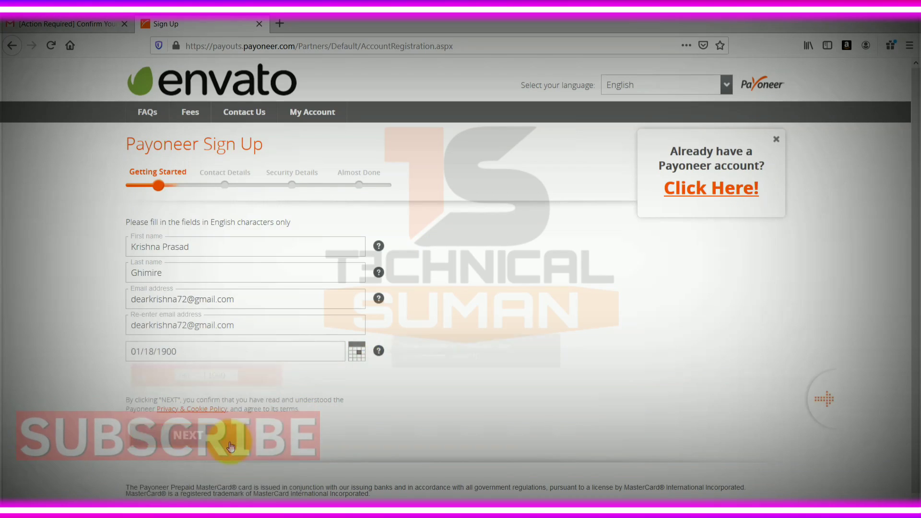
pyautogui.click(357, 352)
pyautogui.click(232, 375)
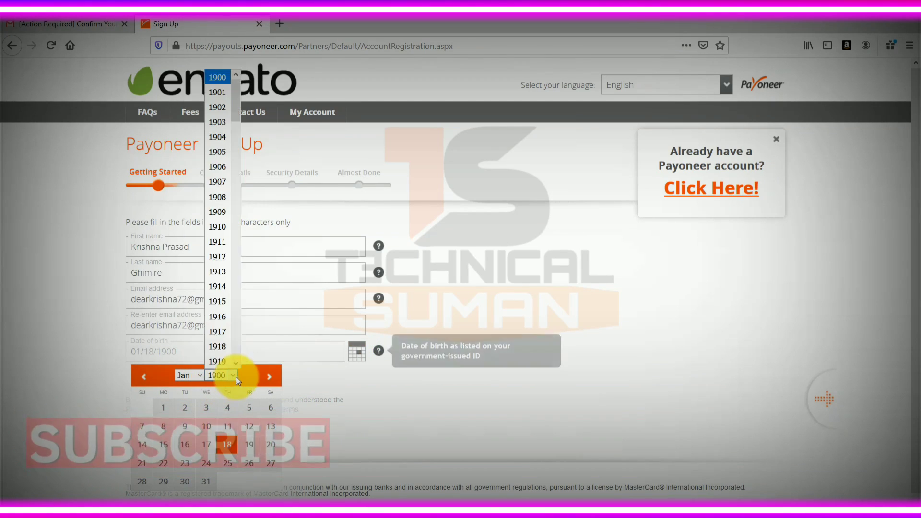
pyautogui.scroll(-15, 230, 272)
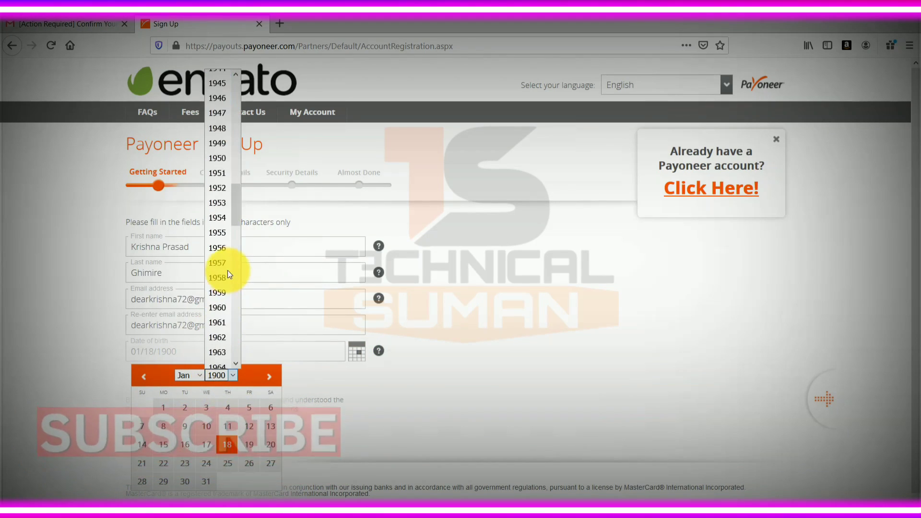
pyautogui.scroll(-1, 220, 269)
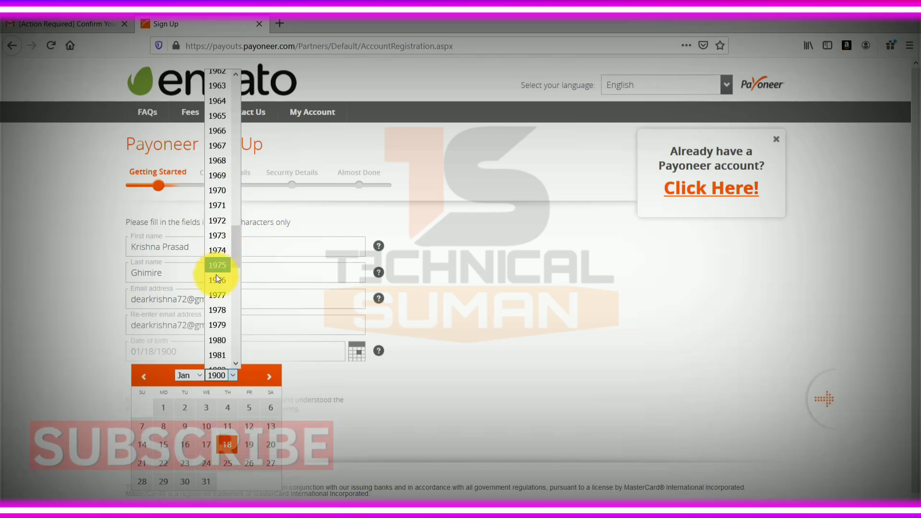
pyautogui.click(225, 340)
pyautogui.click(199, 376)
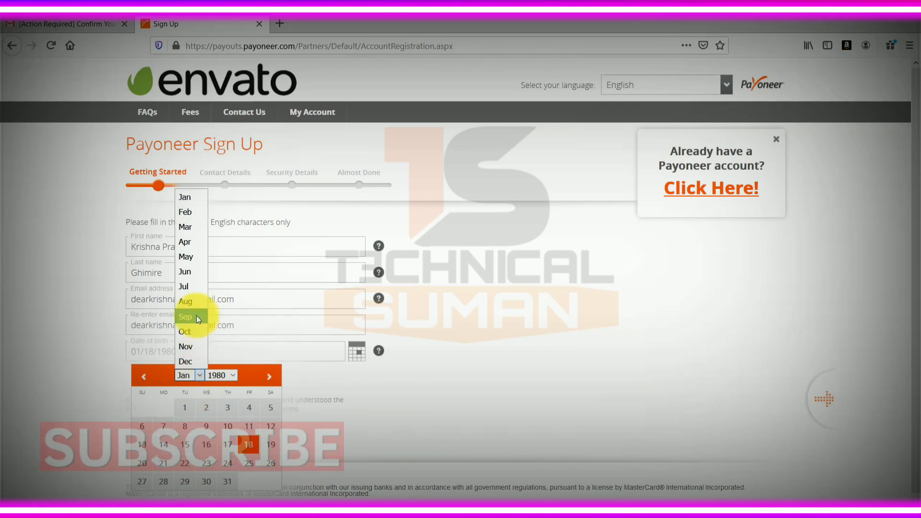
pyautogui.click(201, 241)
pyautogui.click(197, 375)
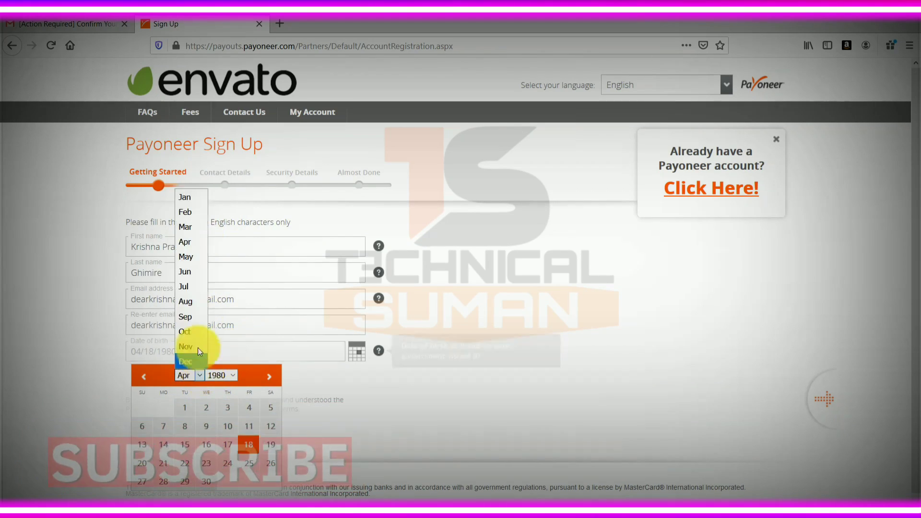
pyautogui.click(192, 227)
pyautogui.scroll(-1, 269, 348)
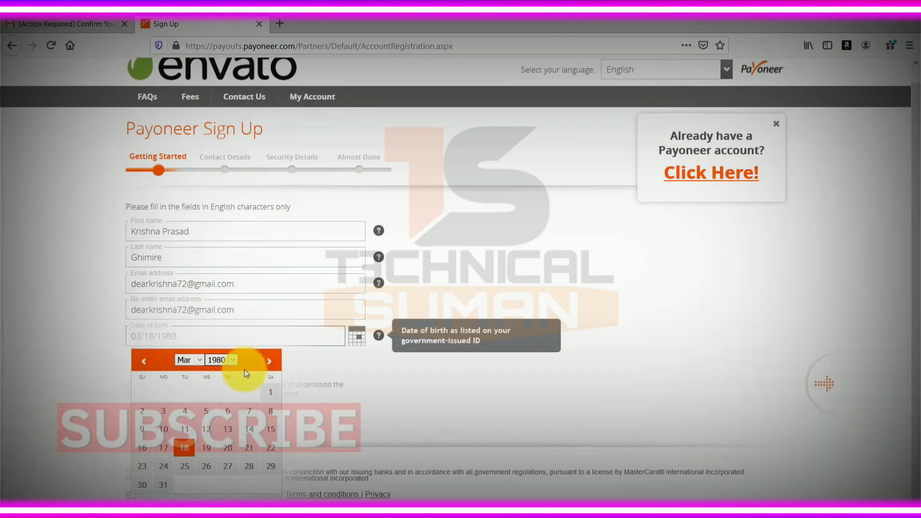
pyautogui.click(378, 408)
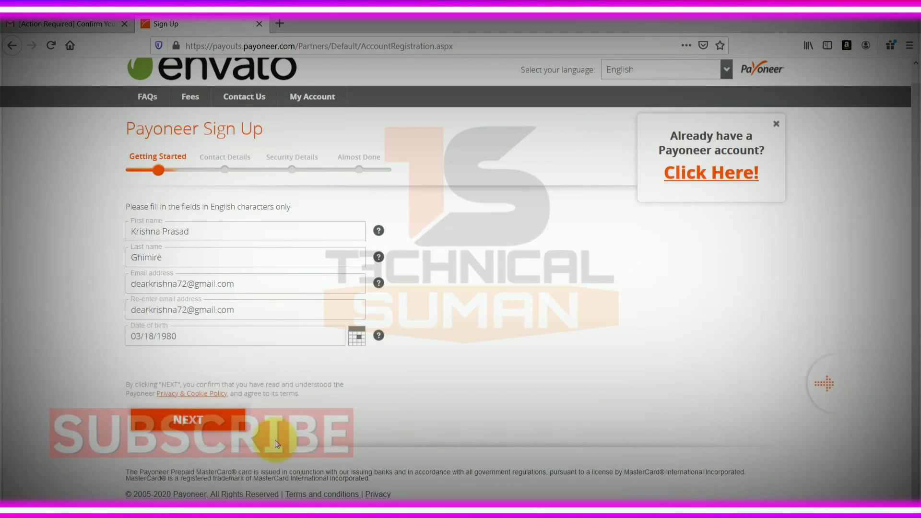
pyautogui.click(197, 429)
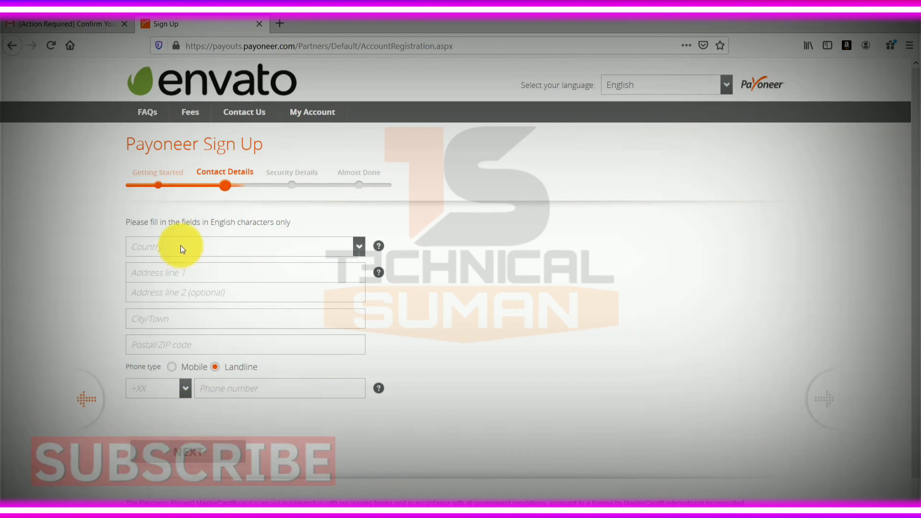
# Step: Set the country to Nepal and fill in the first and second street address lines
pyautogui.click(182, 247)
pyautogui.scroll(-20, 187, 376)
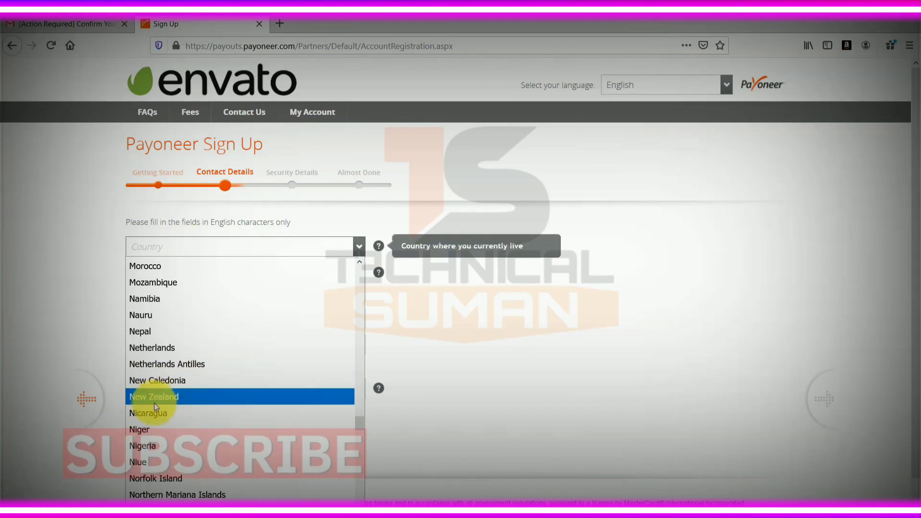
pyautogui.click(146, 331)
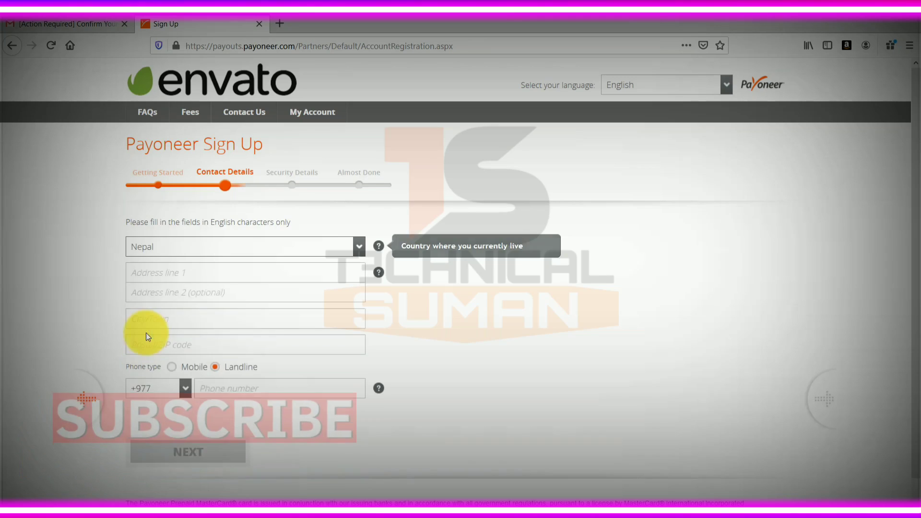
pyautogui.click(173, 277)
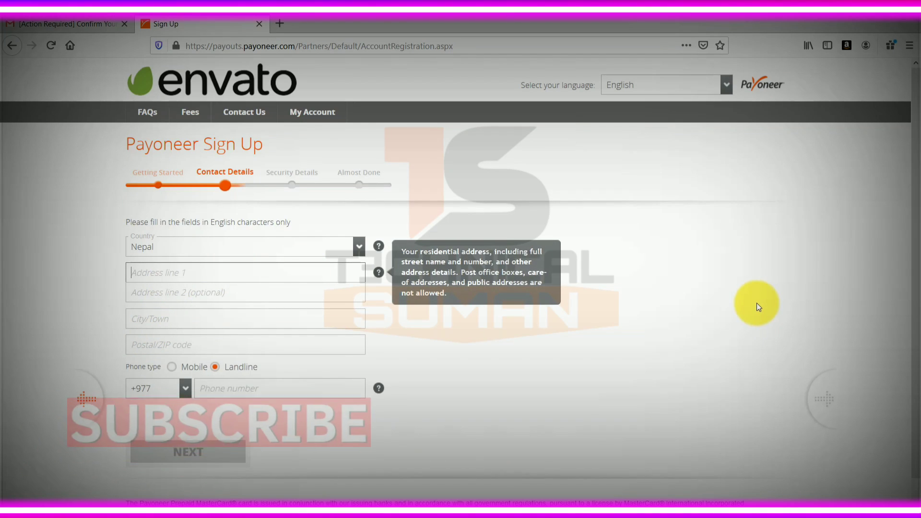
pyautogui.press('Tab')
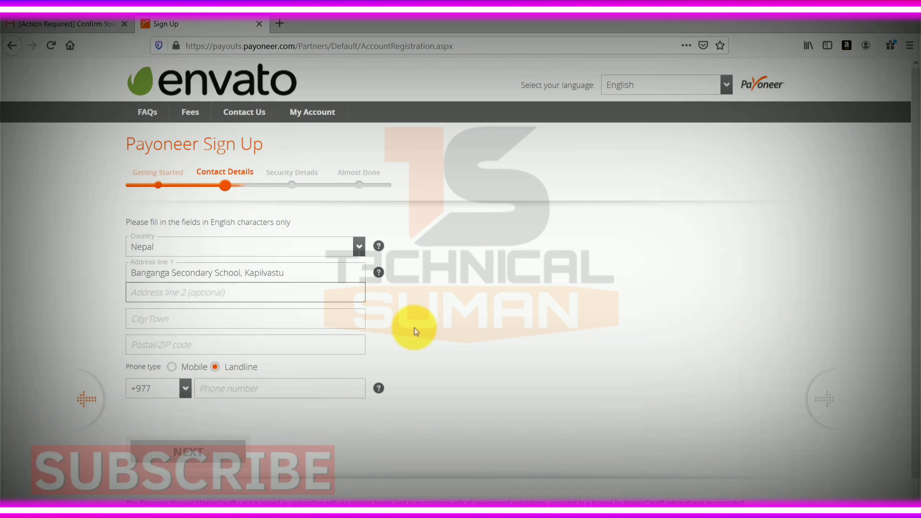
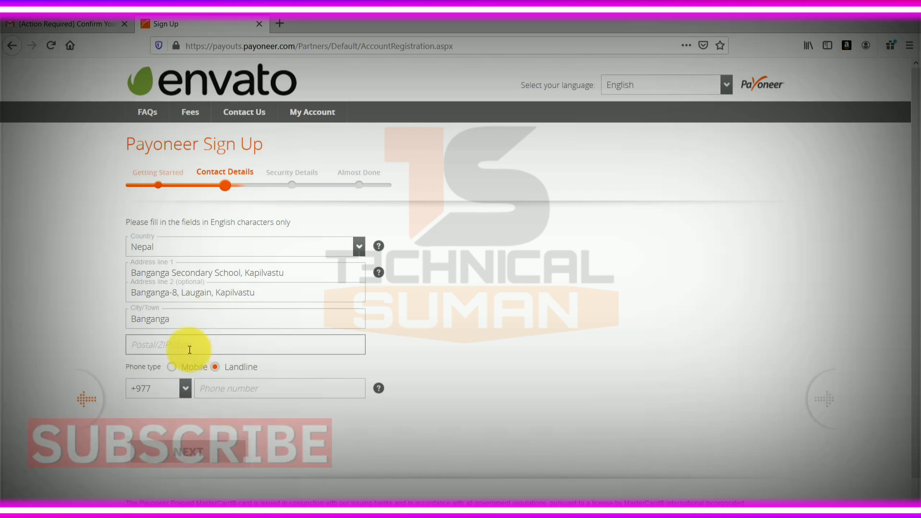
# Step: Search Google for 'postal code of pipara kapilvastu' and copy the result 32801
pyautogui.click(279, 25)
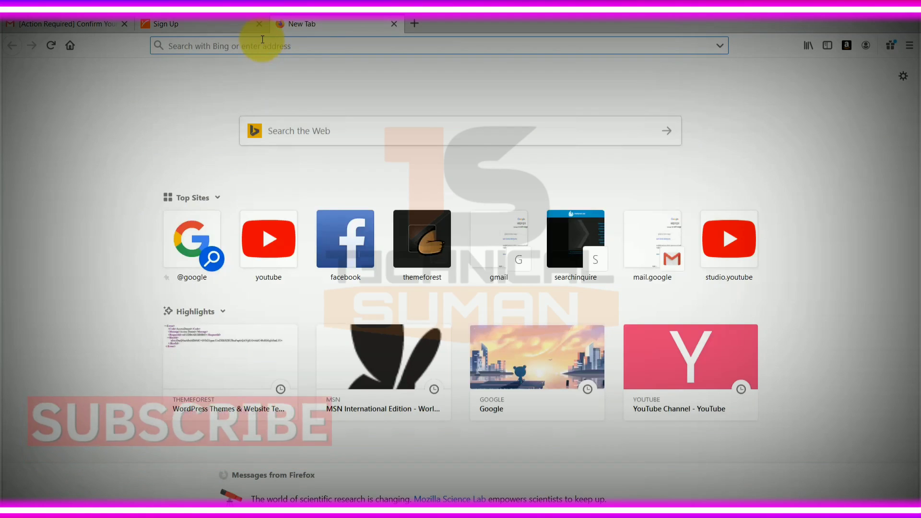
pyautogui.write('gm')
pyautogui.press('BackSpace')
pyautogui.press('BackSpace')
pyautogui.write('oogle.co')
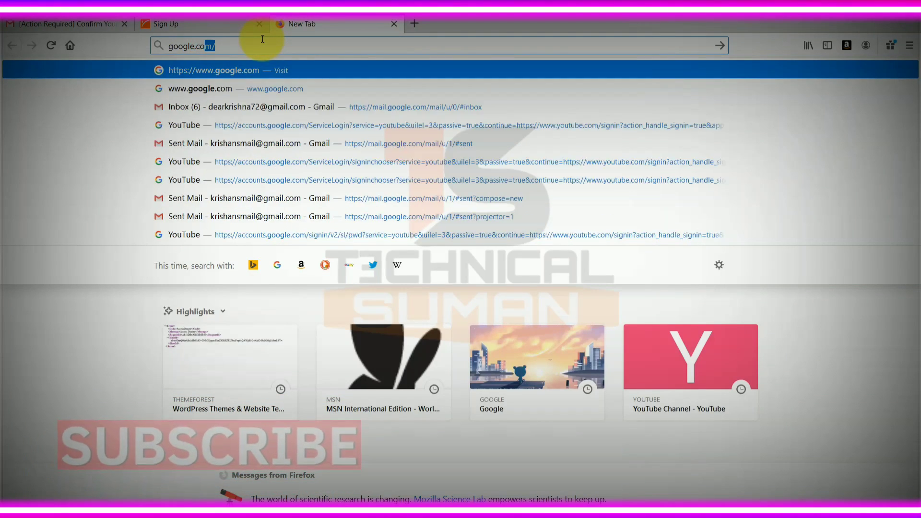
pyautogui.press('Return')
pyautogui.click(357, 234)
pyautogui.write('pos')
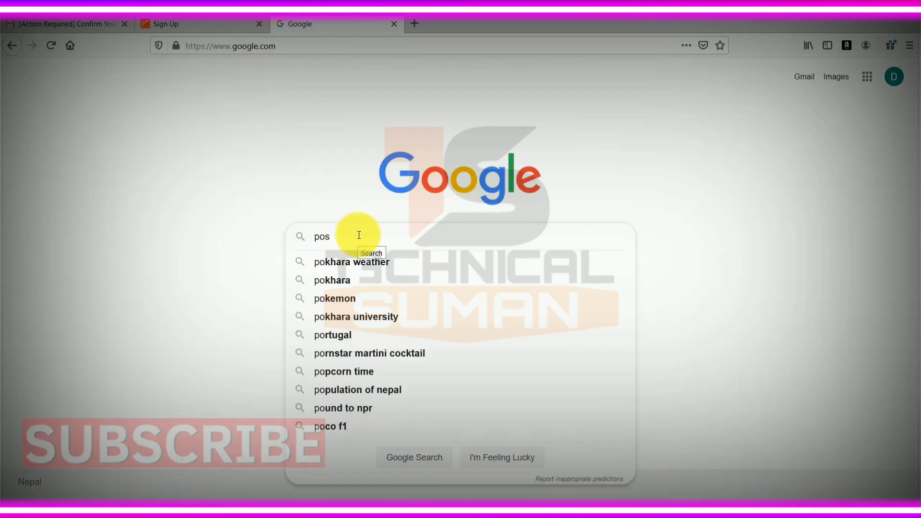
pyautogui.write('tal code of pi')
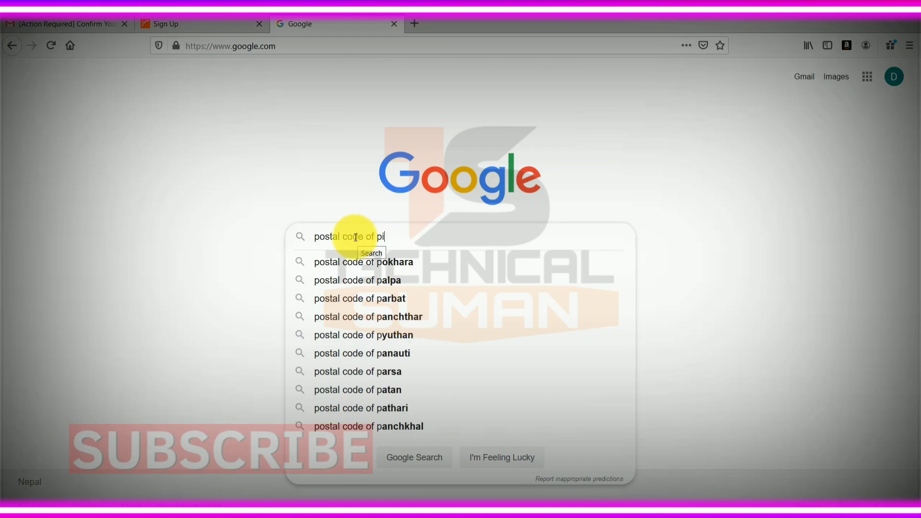
pyautogui.write('para kapi')
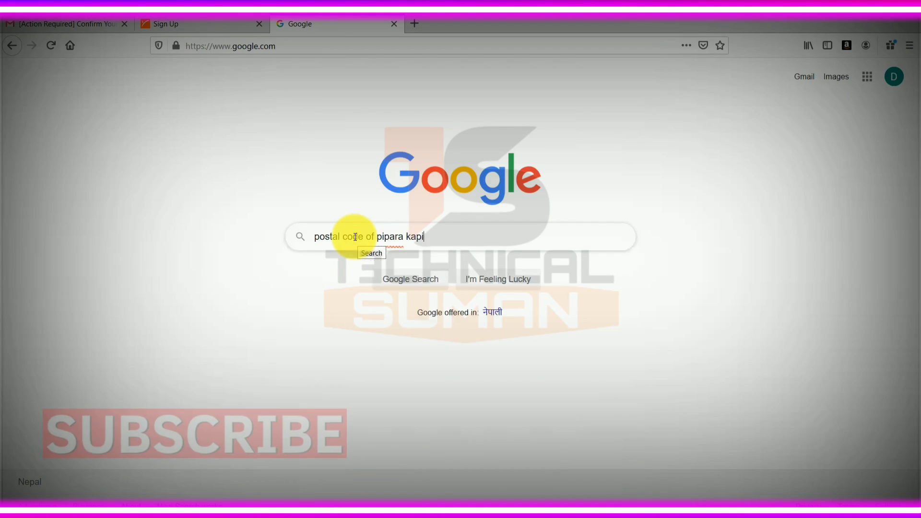
pyautogui.write('lvastu')
pyautogui.press('Return')
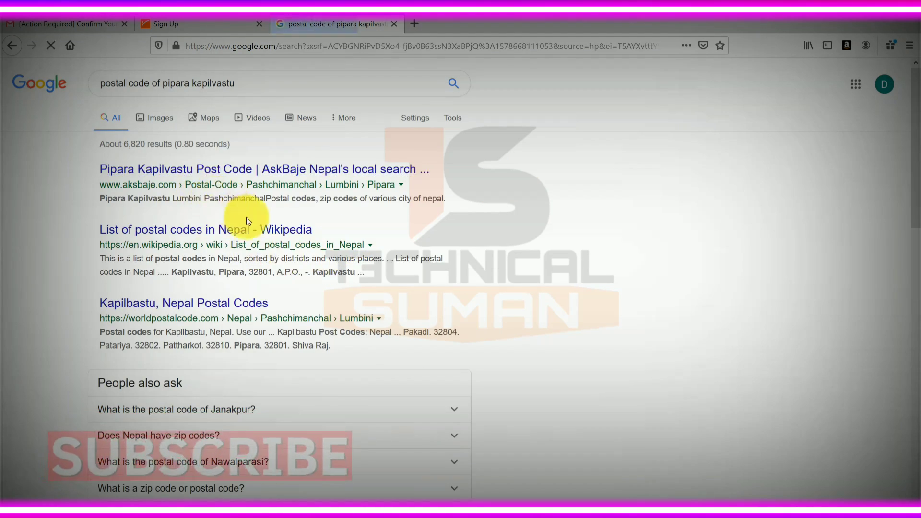
pyautogui.doubleClick(267, 273)
pyautogui.hotkey('ctrl', 'c')
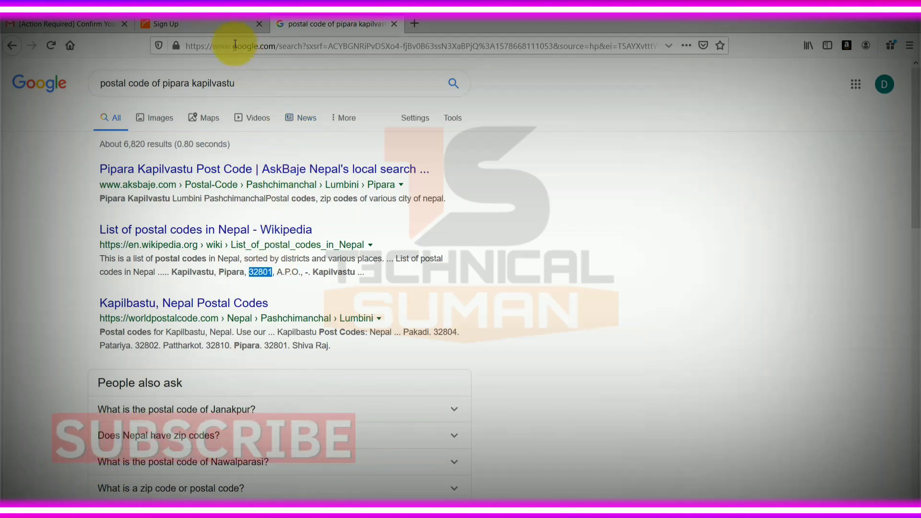
# Step: Paste 32801 as the postal code, enter a mobile phone number, and continue
pyautogui.click(212, 24)
pyautogui.click(224, 346)
pyautogui.hotkey('ctrl', 'v')
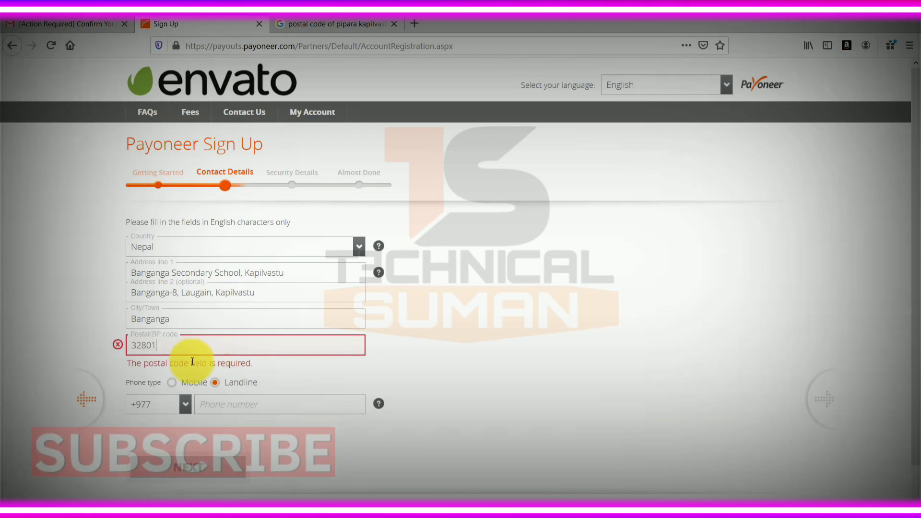
pyautogui.click(178, 389)
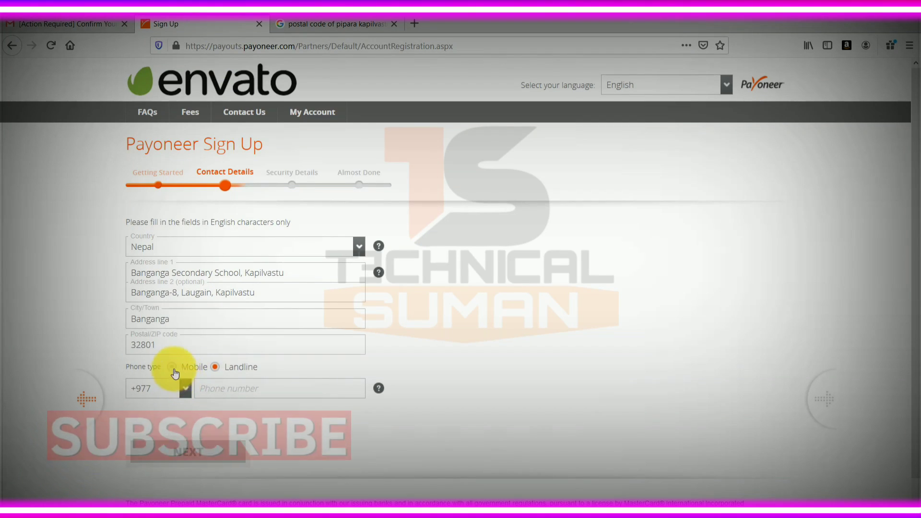
pyautogui.click(208, 389)
pyautogui.write('9')
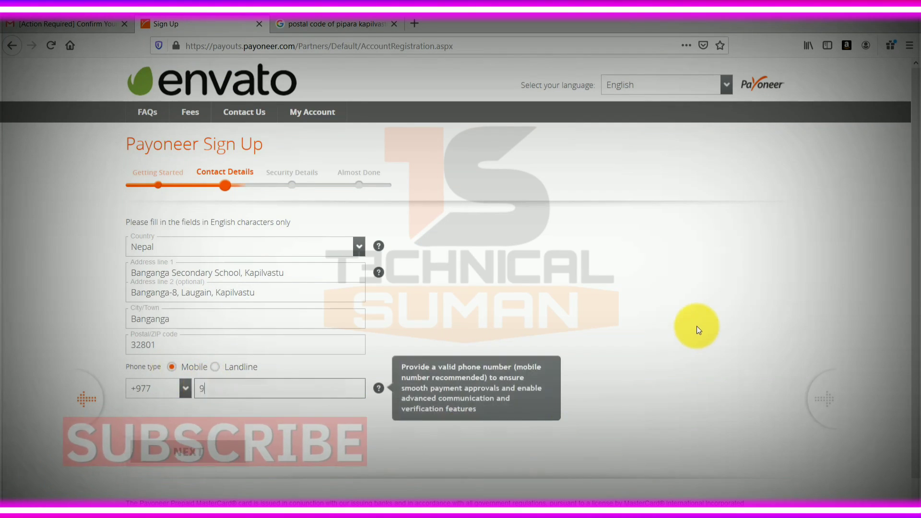
pyautogui.write('8')
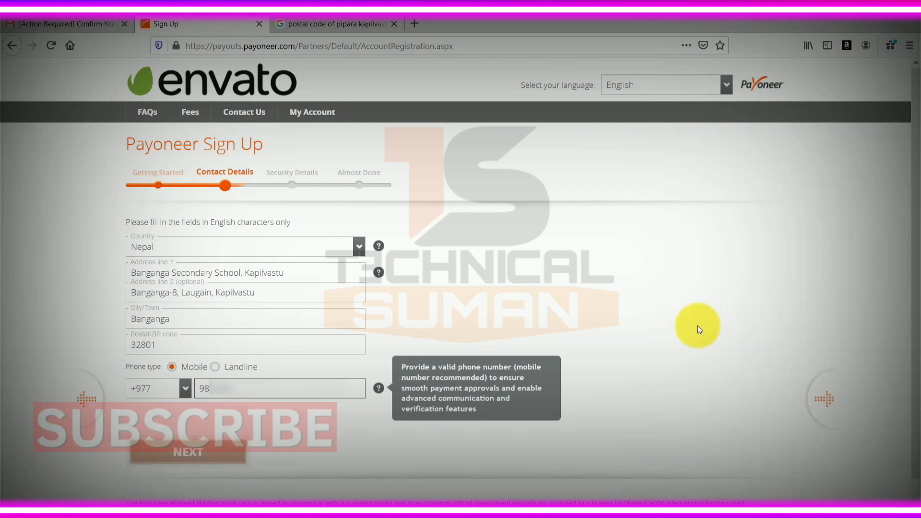
pyautogui.click(192, 453)
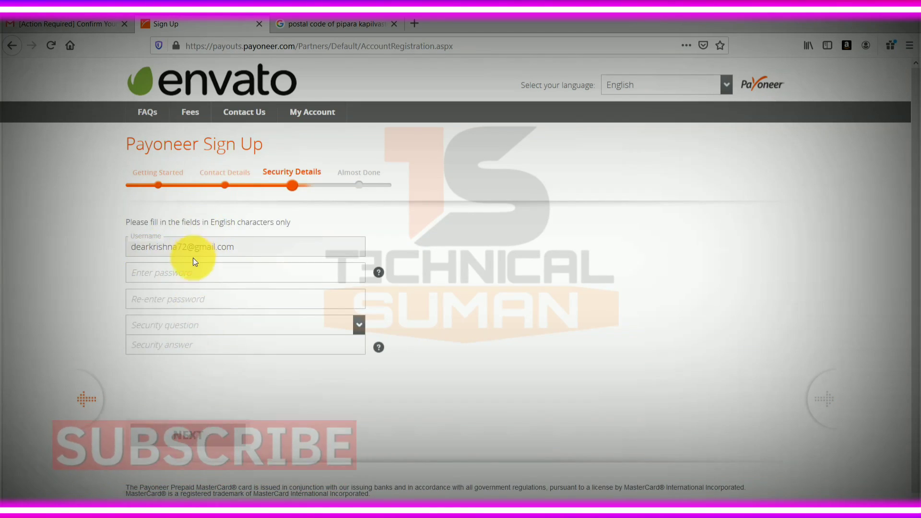
# Step: Enter the account password and re-enter it to confirm
pyautogui.click(187, 268)
pyautogui.write('*****')
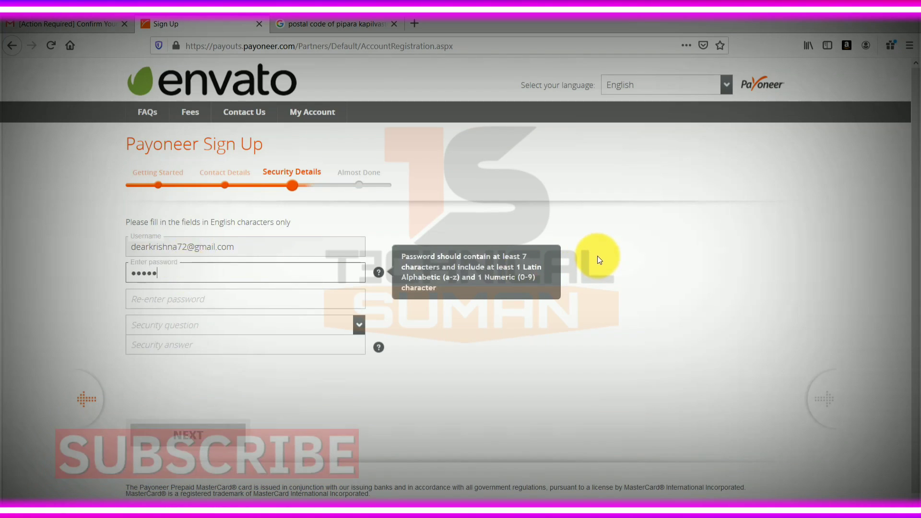
pyautogui.write('*****')
pyautogui.press('BackSpace')
pyautogui.press('BackSpace')
pyautogui.press('BackSpace')
pyautogui.press('BackSpace')
pyautogui.press('BackSpace')
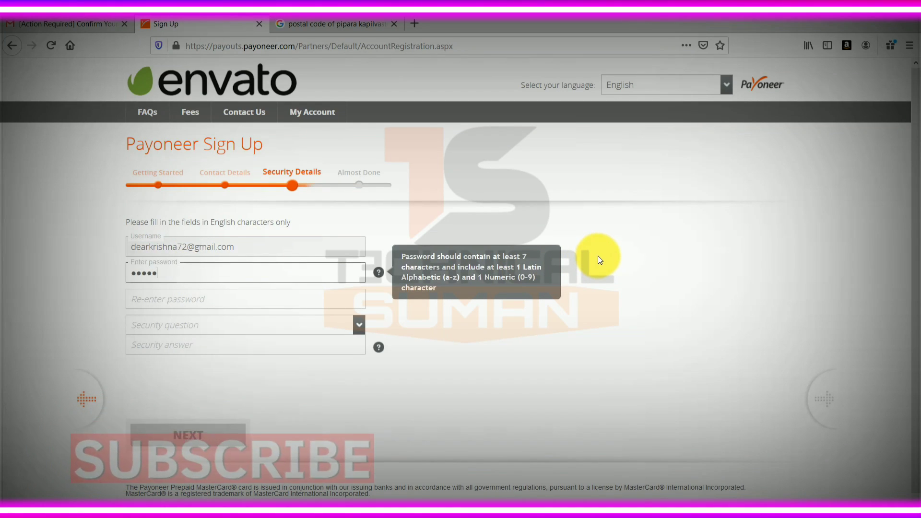
pyautogui.press('BackSpace')
pyautogui.press('BackSpace')
pyautogui.press('BackSpace')
pyautogui.press('BackSpace')
pyautogui.press('BackSpace')
pyautogui.write('*************')
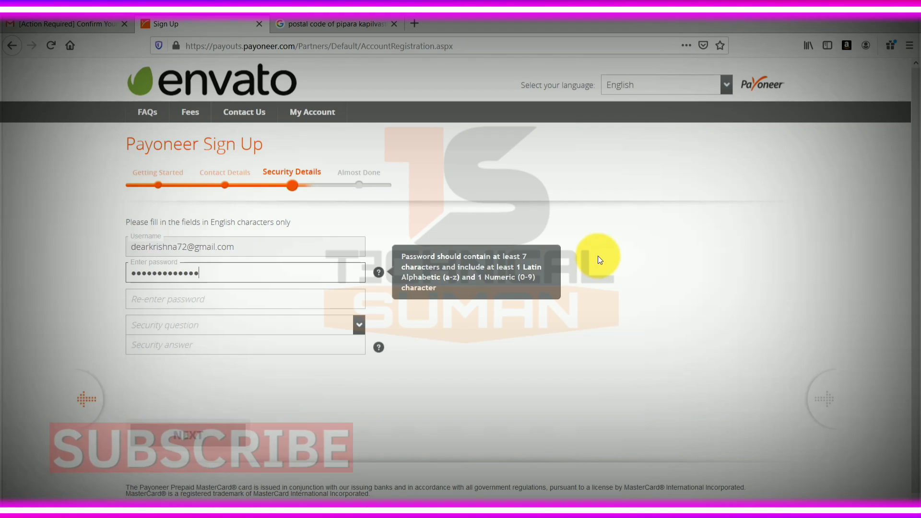
pyautogui.click(283, 294)
pyautogui.write('*****')
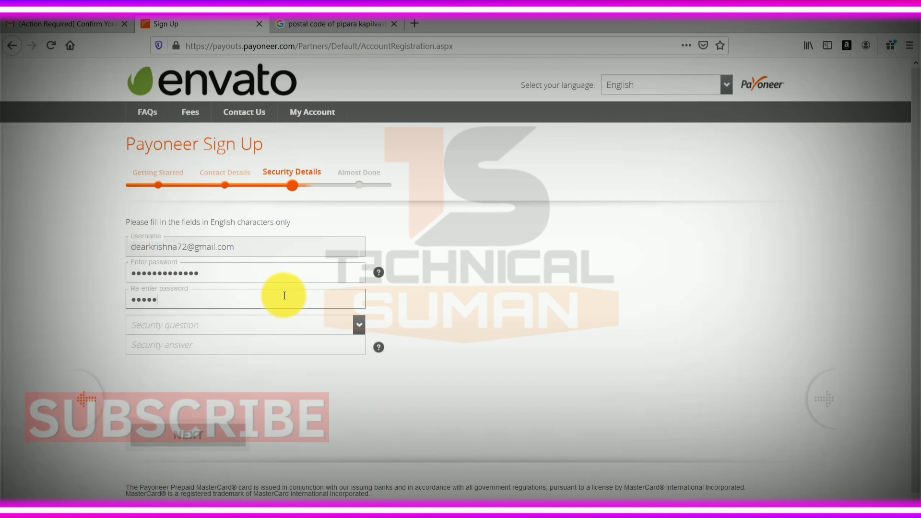
pyautogui.write('********')
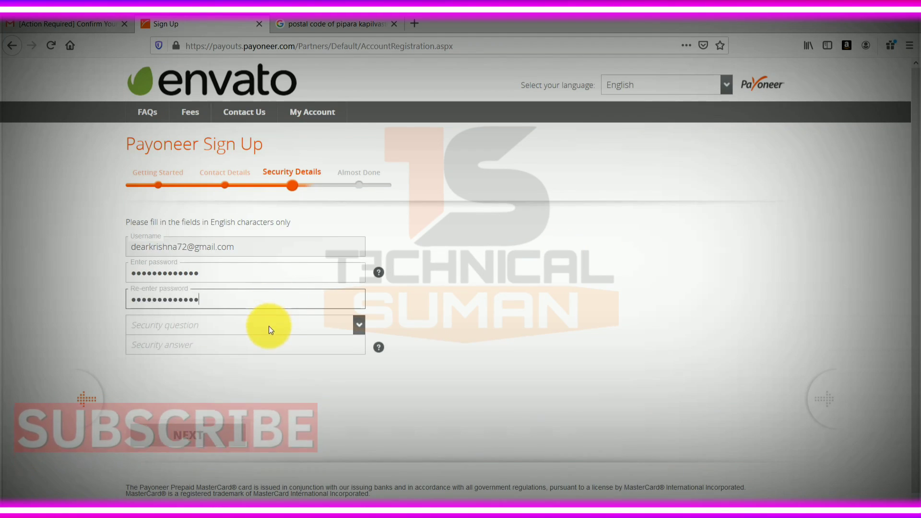
# Step: Choose the 'What is your grandfather's profession?' security question and type its answer
pyautogui.click(268, 326)
pyautogui.click(269, 326)
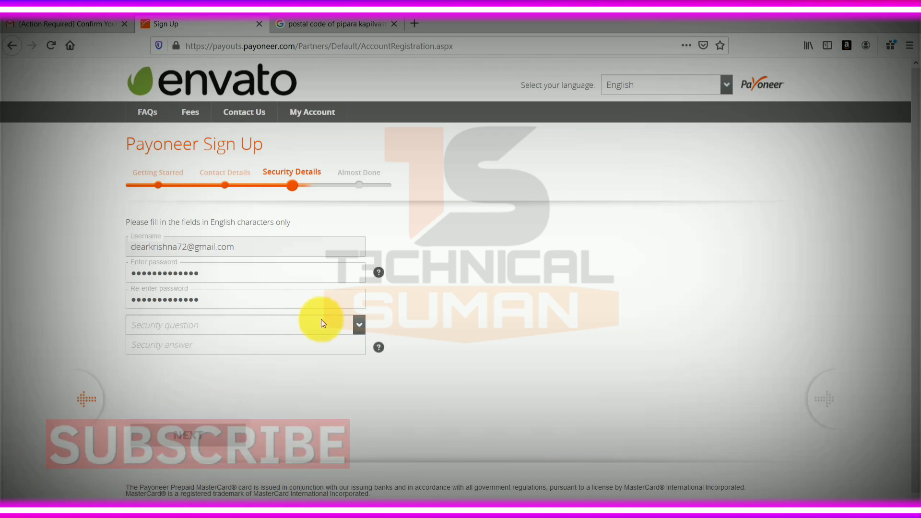
pyautogui.click(359, 326)
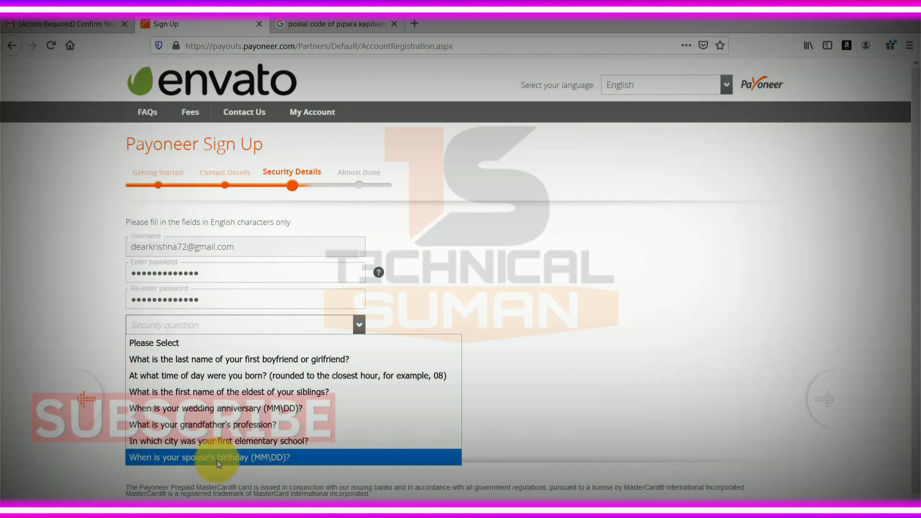
pyautogui.click(205, 428)
pyautogui.click(240, 344)
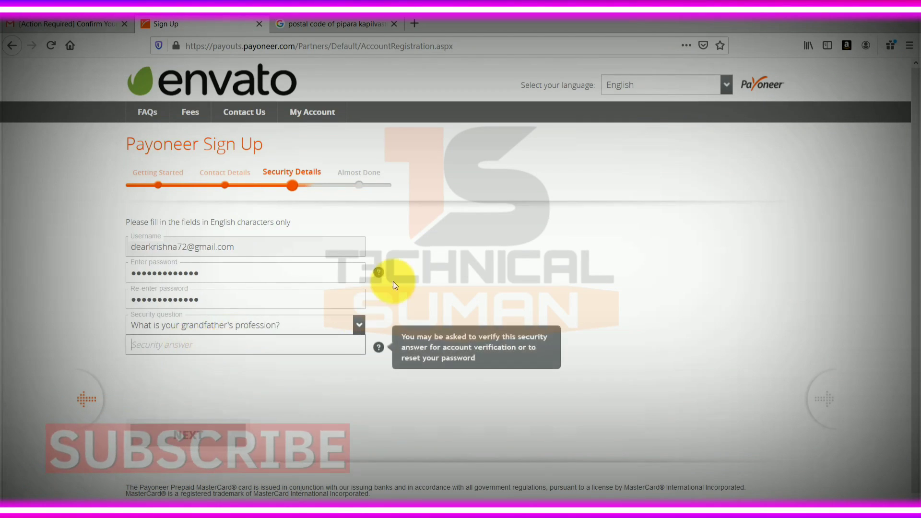
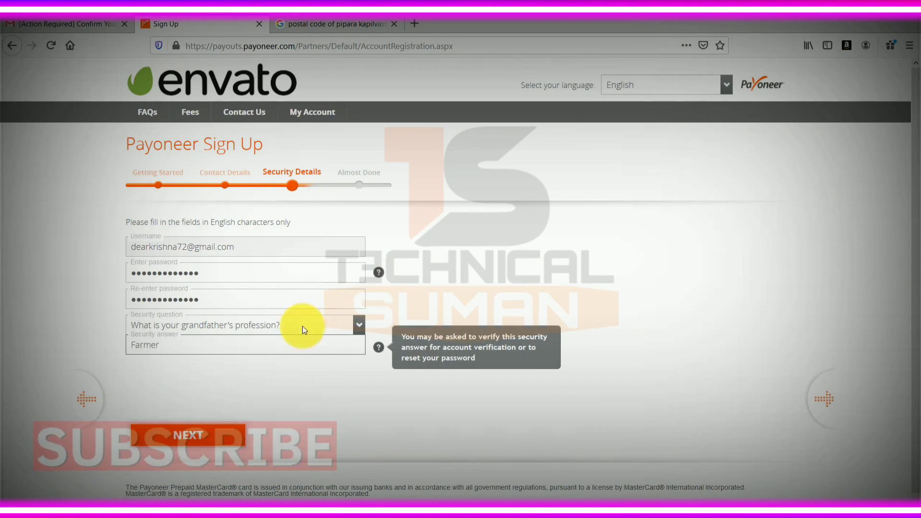
# Step: Continue to the final step and enter the national ID number
pyautogui.click(215, 443)
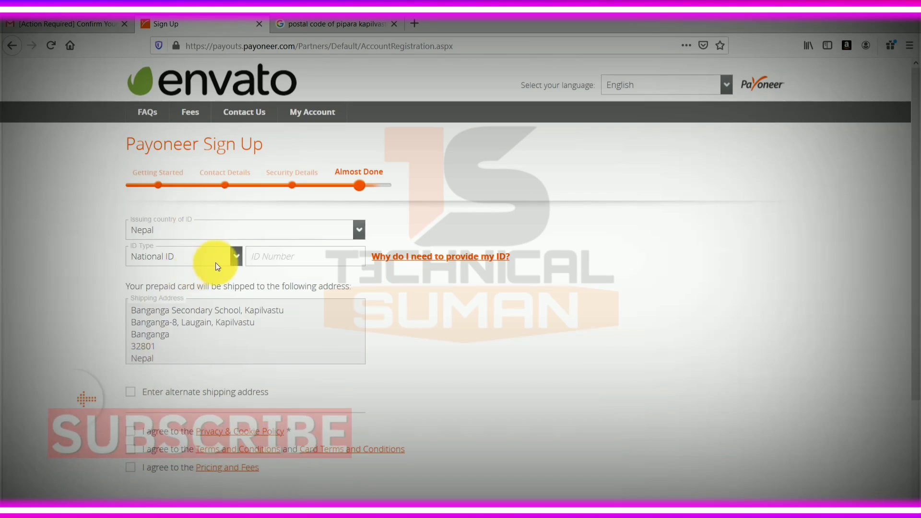
pyautogui.click(269, 259)
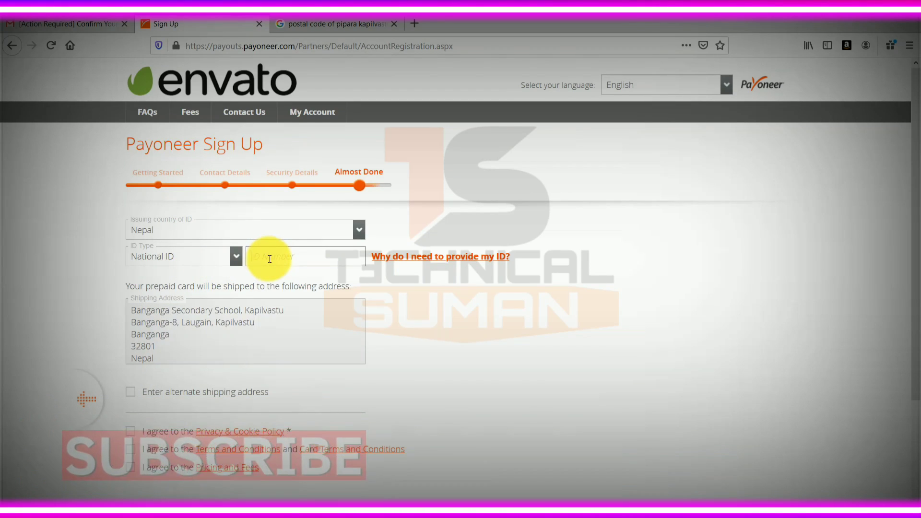
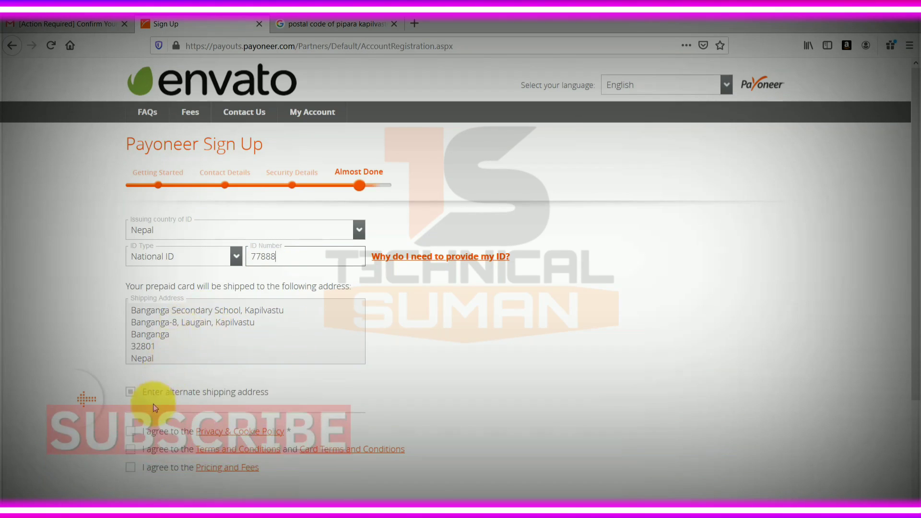
pyautogui.scroll(-1, 140, 398)
pyautogui.scroll(-3, 139, 398)
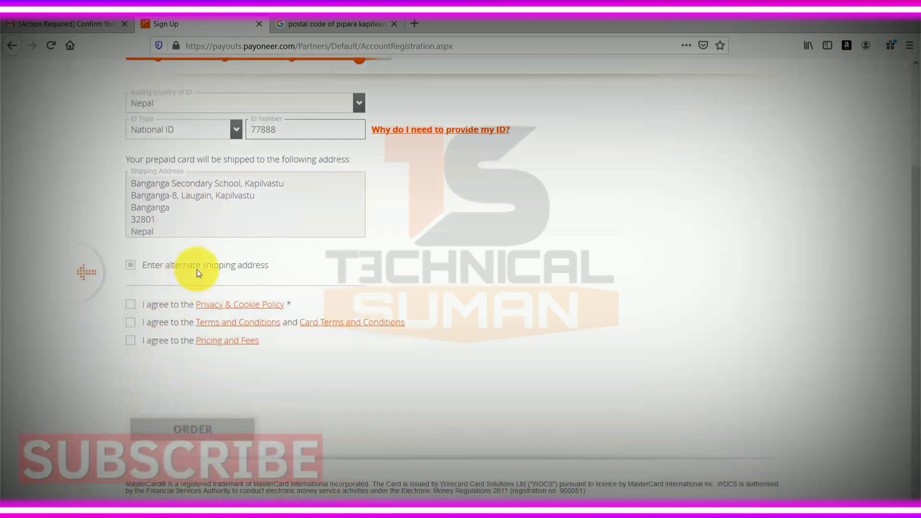
# Step: Leave alternate shipping address off, accept the Privacy & Cookie Policy and Pricing and Fees, and order
pyautogui.click(132, 266)
pyautogui.scroll(-2, 183, 355)
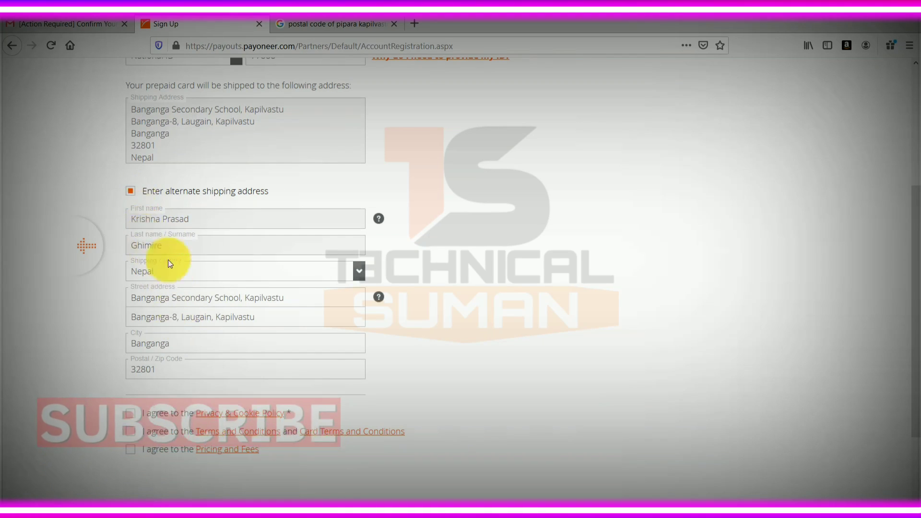
pyautogui.click(131, 192)
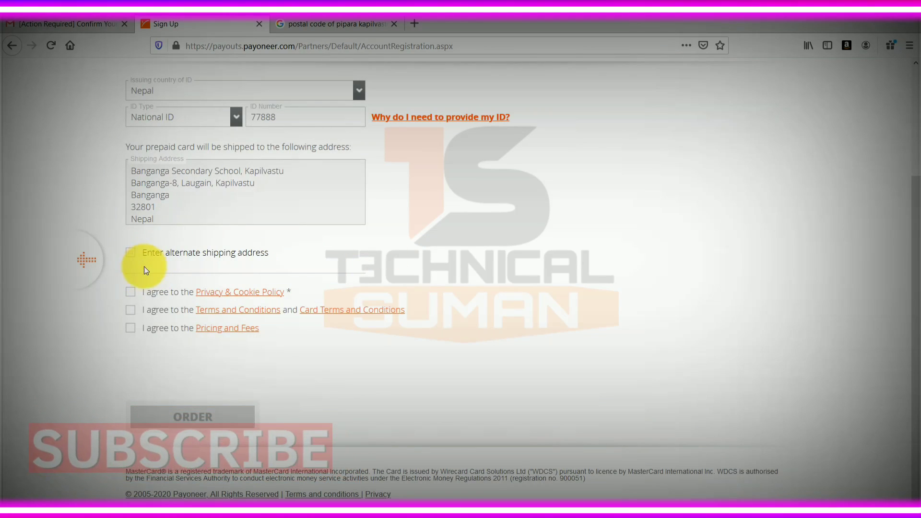
pyautogui.click(130, 293)
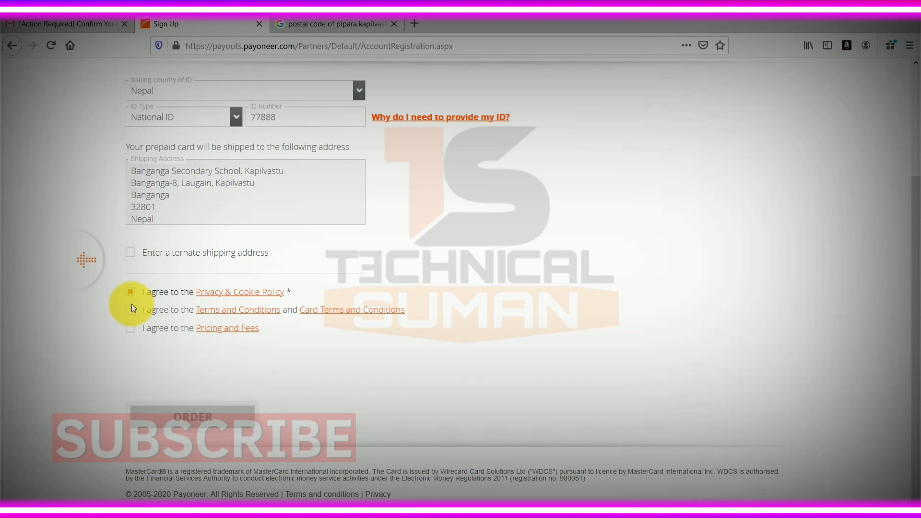
pyautogui.click(131, 327)
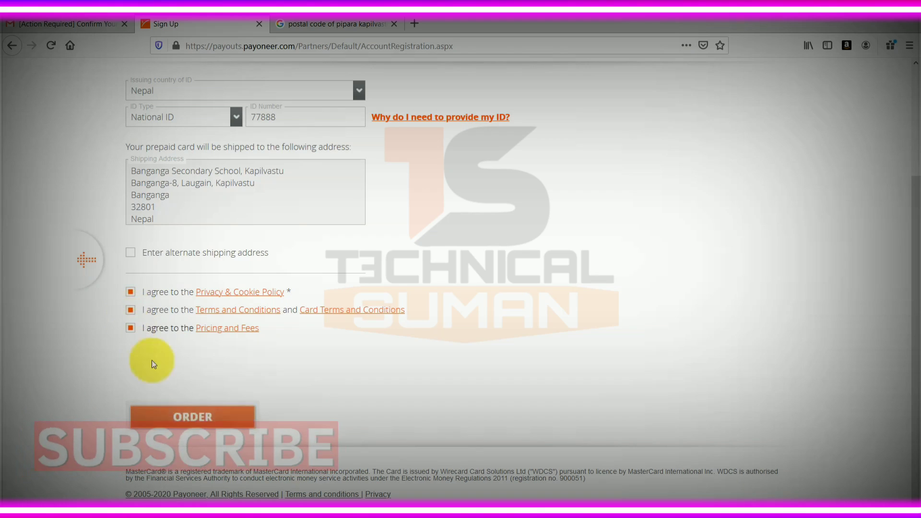
pyautogui.click(193, 427)
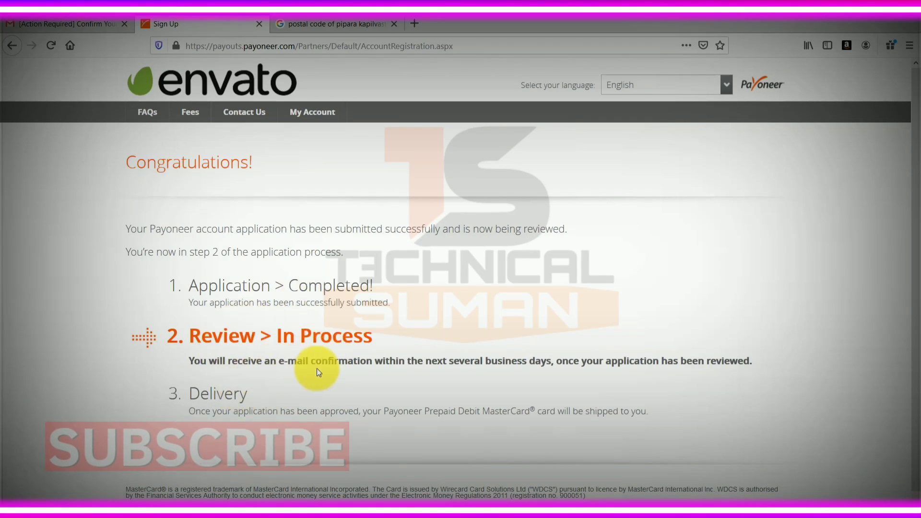
# Step: Return to the Gmail inbox, reload it, and expand the More labels in the sidebar
pyautogui.click(61, 26)
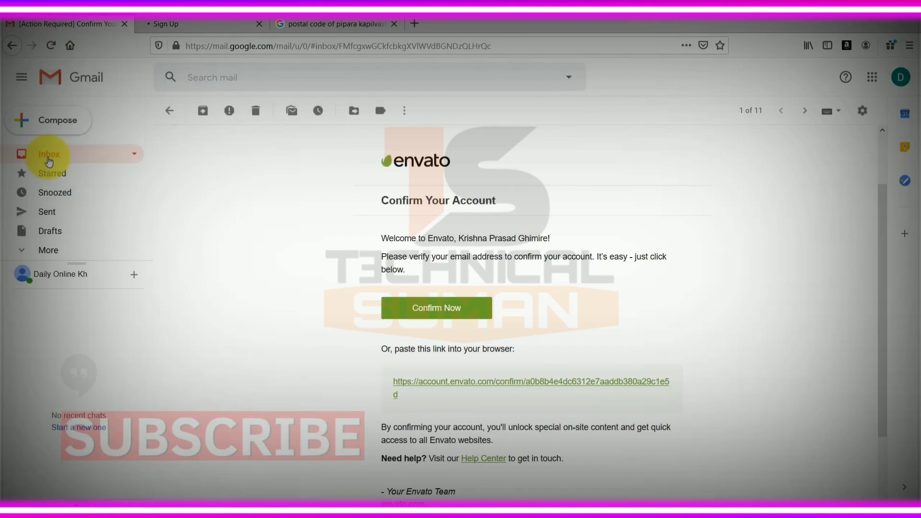
pyautogui.click(49, 159)
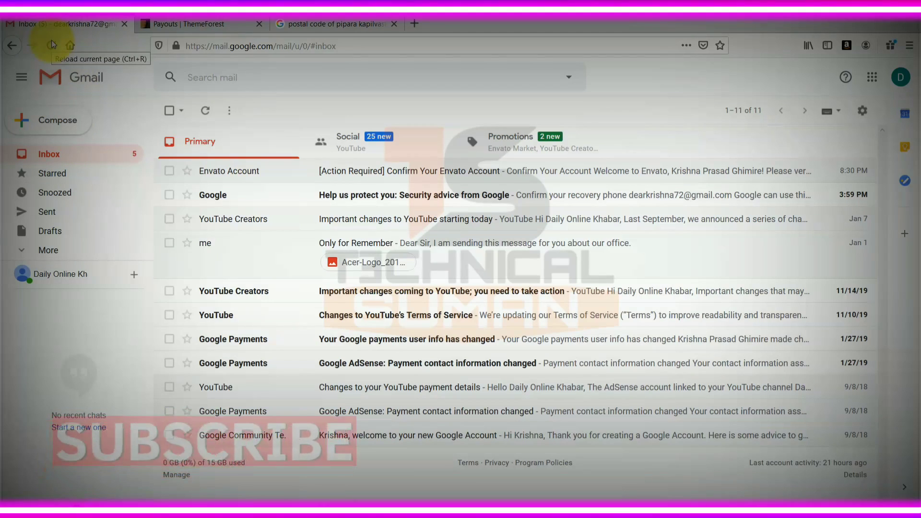
pyautogui.click(52, 44)
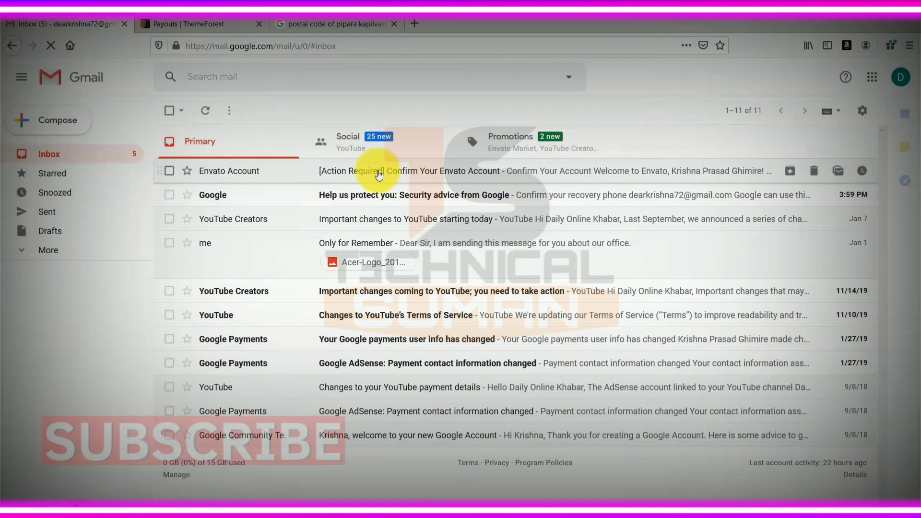
pyautogui.click(31, 263)
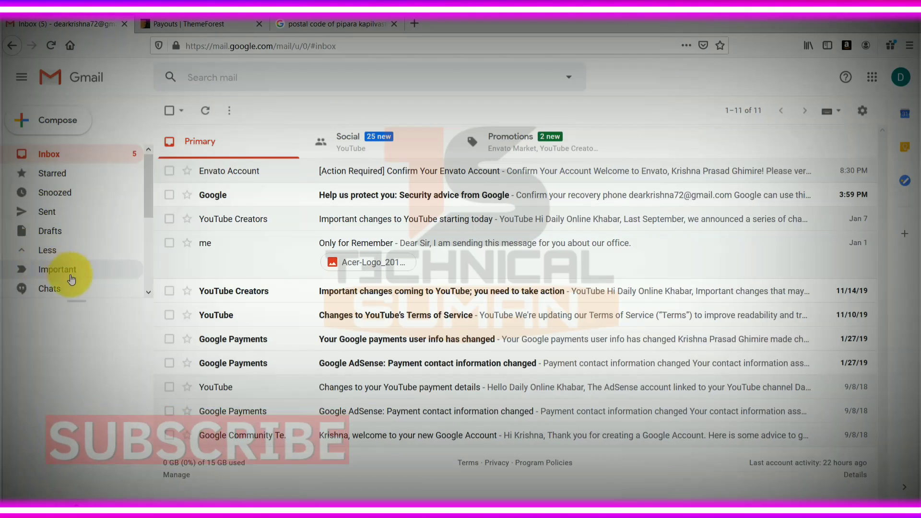